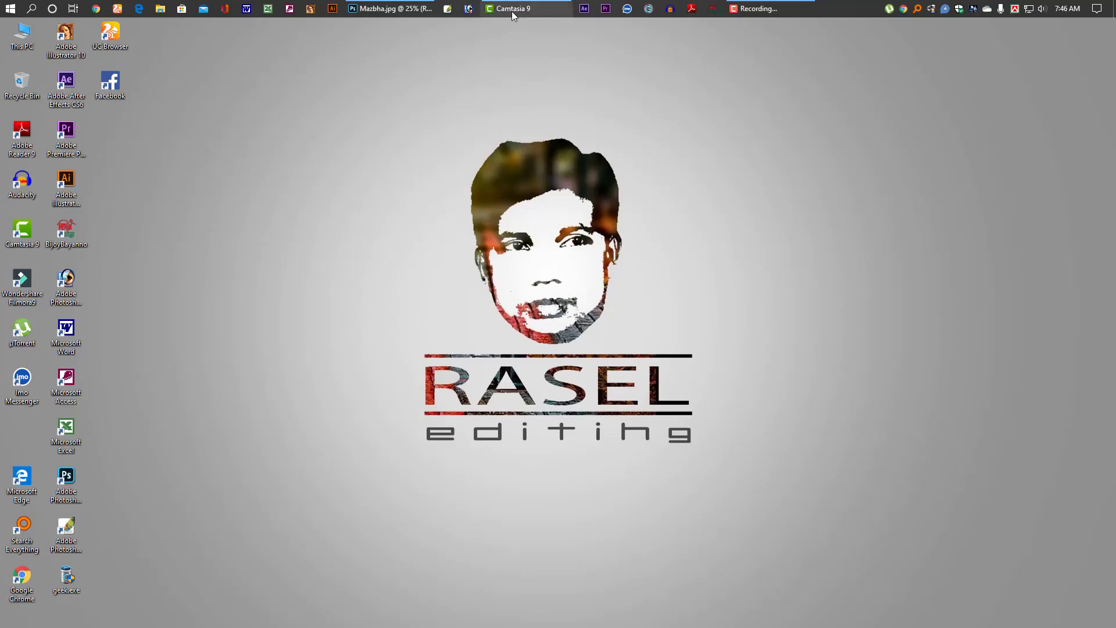
# Switch to Photoshop and copy the tree area between the two men to a new layer with a 5-pixel feather applied at canvas bounds.
pyautogui.click(368, 9)
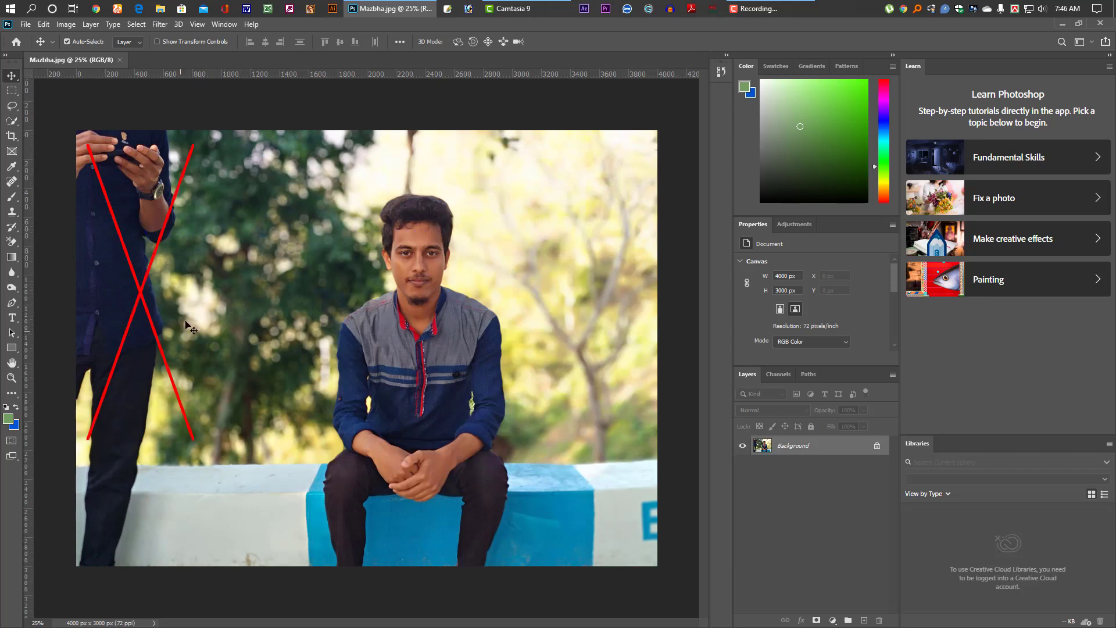
pyautogui.click(11, 92)
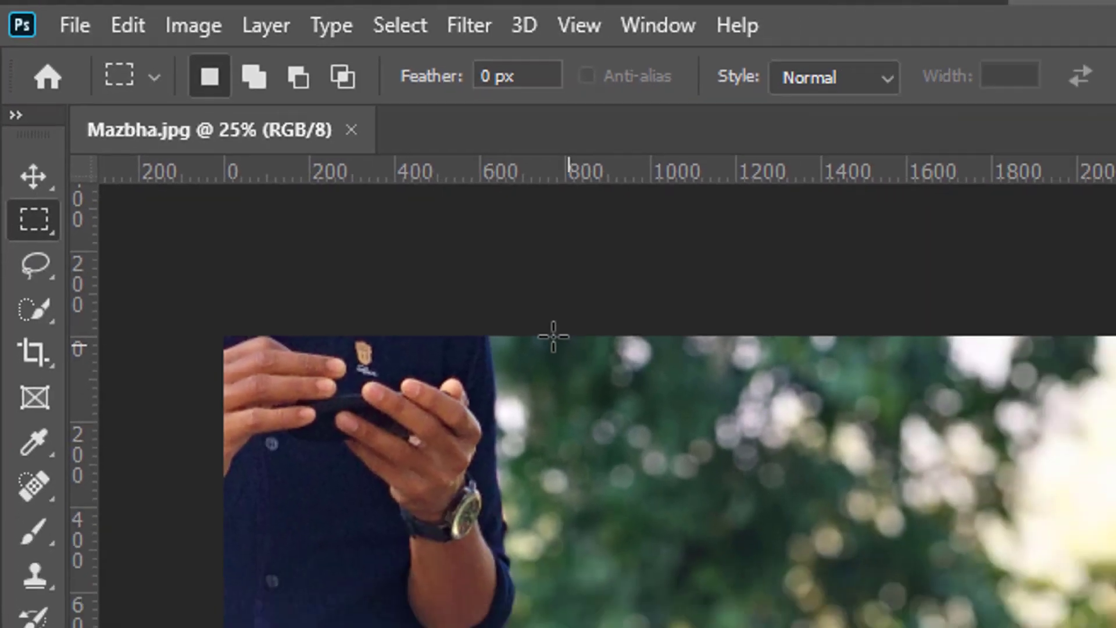
pyautogui.moveTo(710, 433); pyautogui.dragTo(1087, 627)
pyautogui.moveTo(284, 428); pyautogui.dragTo(309, 461)
pyautogui.hotkey('shift', 'F6')
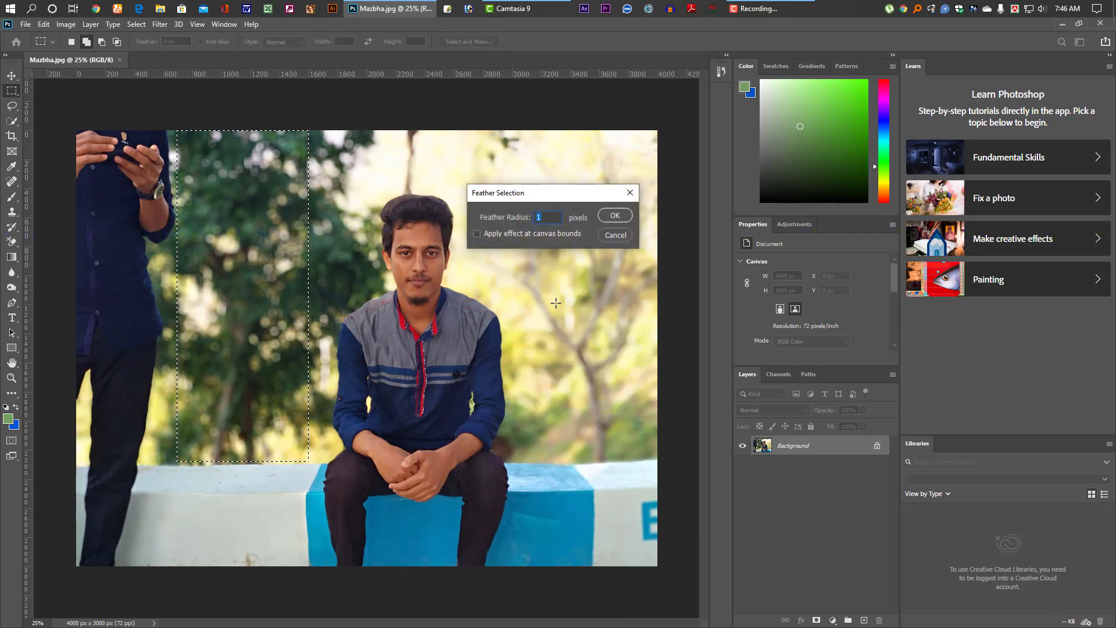
pyautogui.click(615, 216)
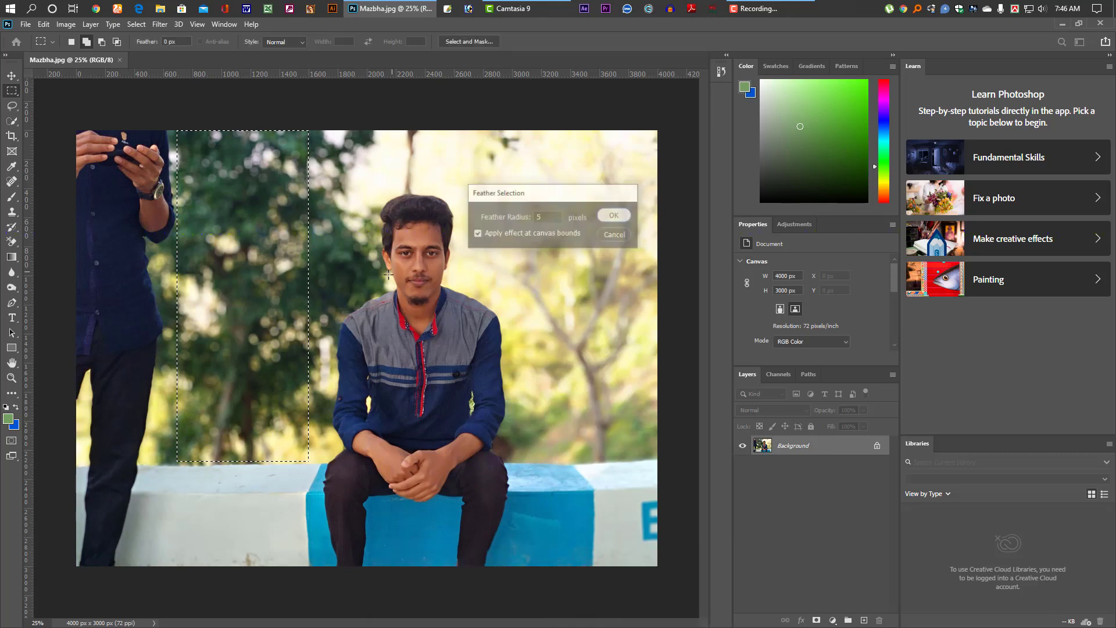
pyautogui.hotkey('ctrl', 'c')
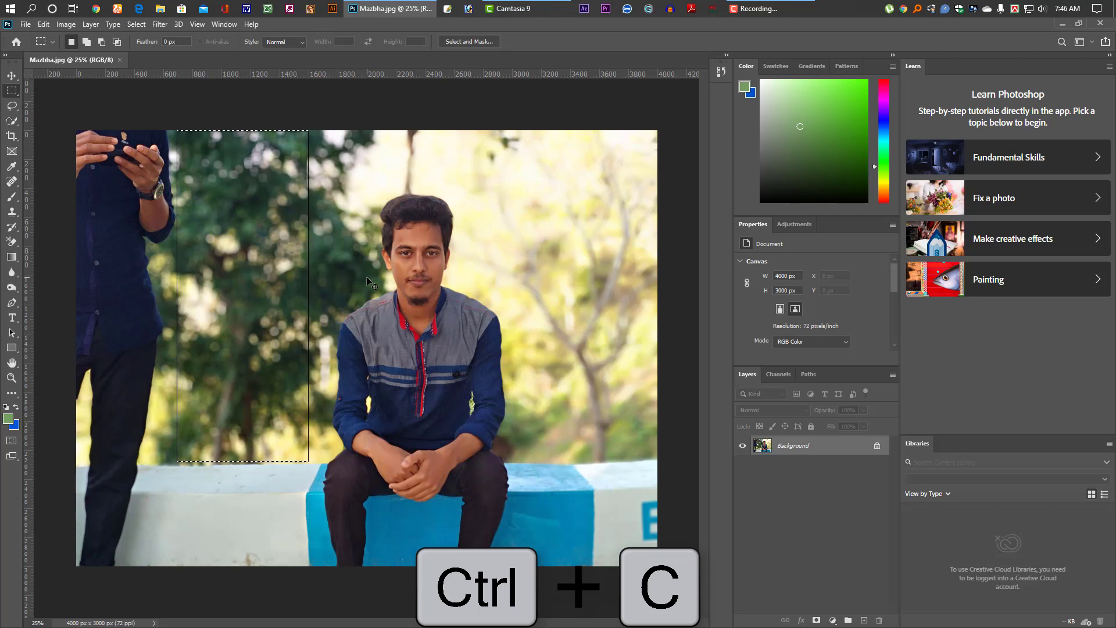
pyautogui.hotkey('ctrl', 'v')
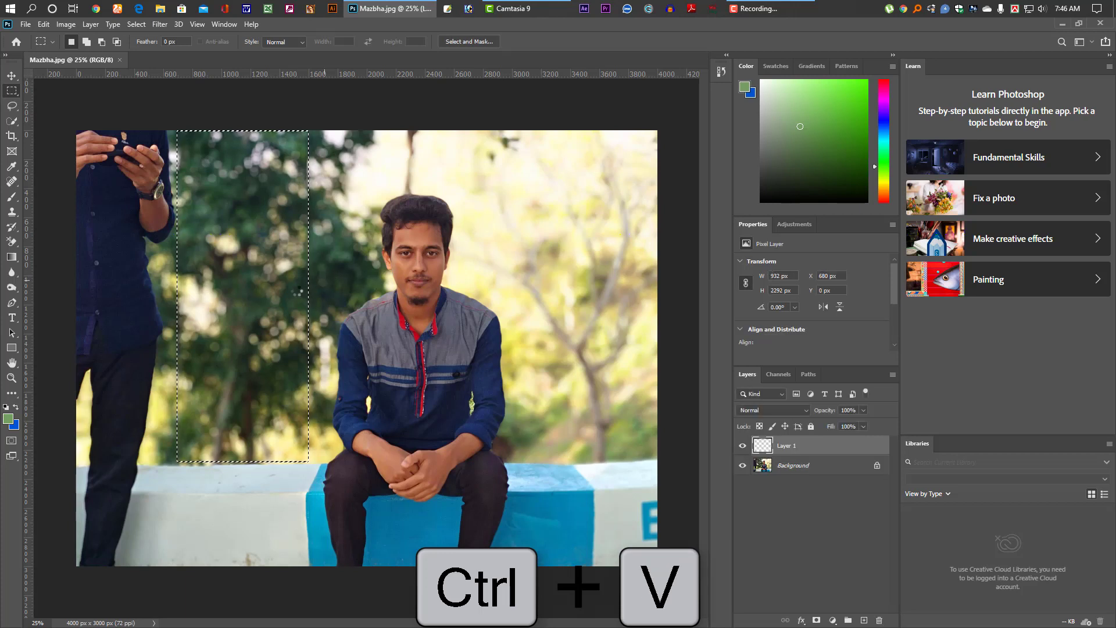
# Place the copied trees over the standing man, scaled to about 101.6%, and blend their vertical seam with the Eraser.
pyautogui.press('v')
pyautogui.moveTo(239, 310); pyautogui.dragTo(145, 301)
pyautogui.hotkey('ctrl', 'z')
pyautogui.hotkey('ctrl', 't')
pyautogui.moveTo(135, 463); pyautogui.dragTo(135, 468)
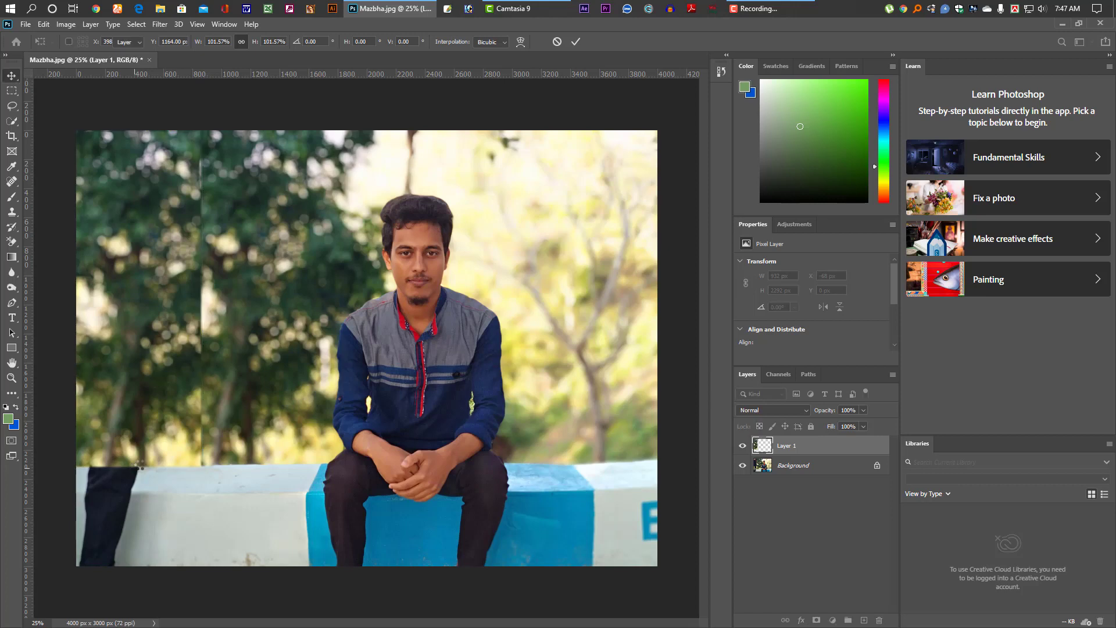
pyautogui.press('Return')
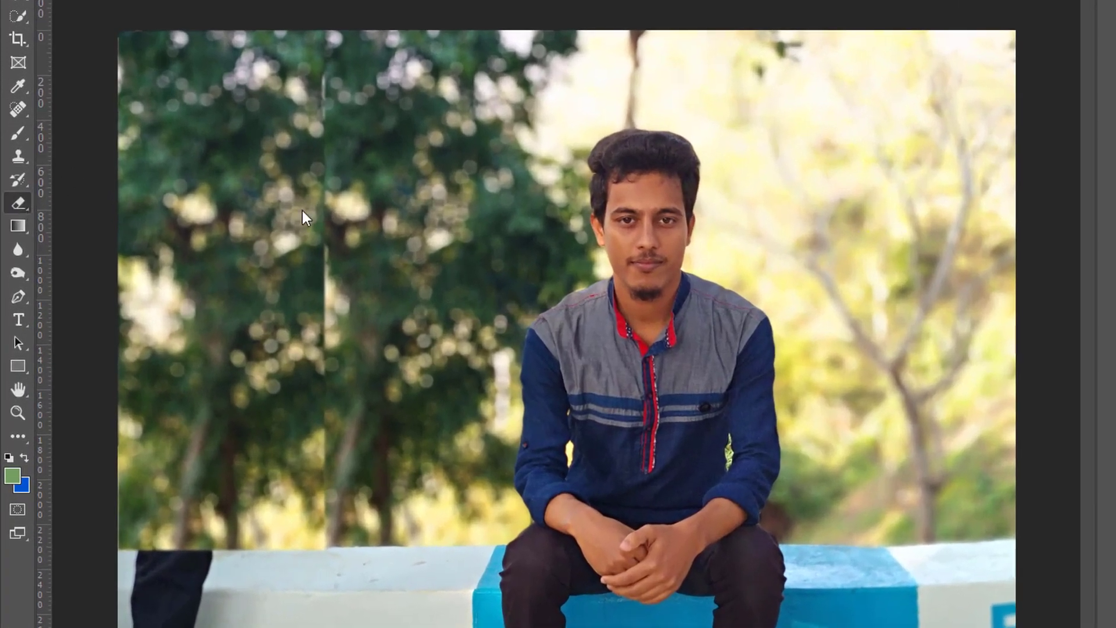
pyautogui.moveTo(346, 35)
pyautogui.mouseDown()
pyautogui.moveTo(361, 543)
pyautogui.moveTo(386, 379)
pyautogui.moveTo(356, 11)
pyautogui.mouseUp()
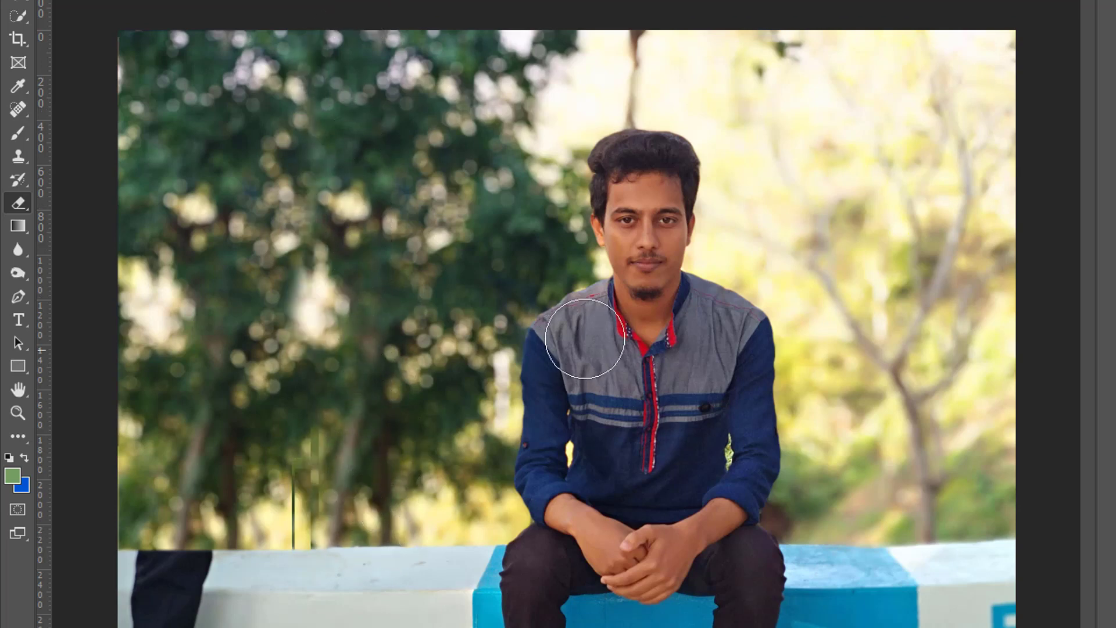
pyautogui.press('v')
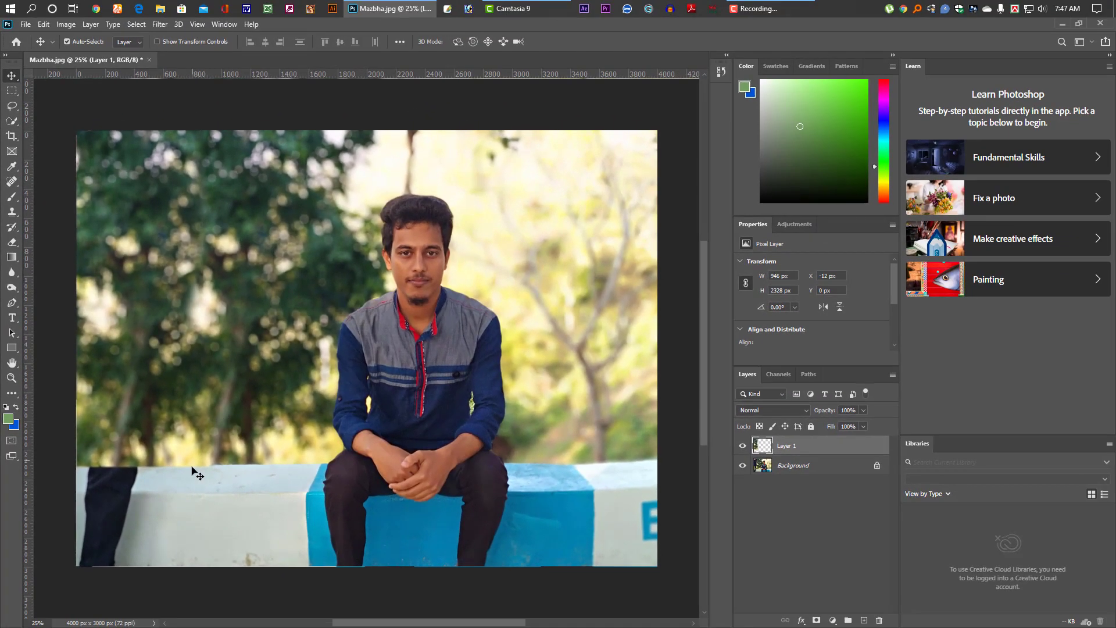
# Duplicate the Background layer and use a copied section of its white wall to cover the standing man's remaining legs.
pyautogui.click(789, 466)
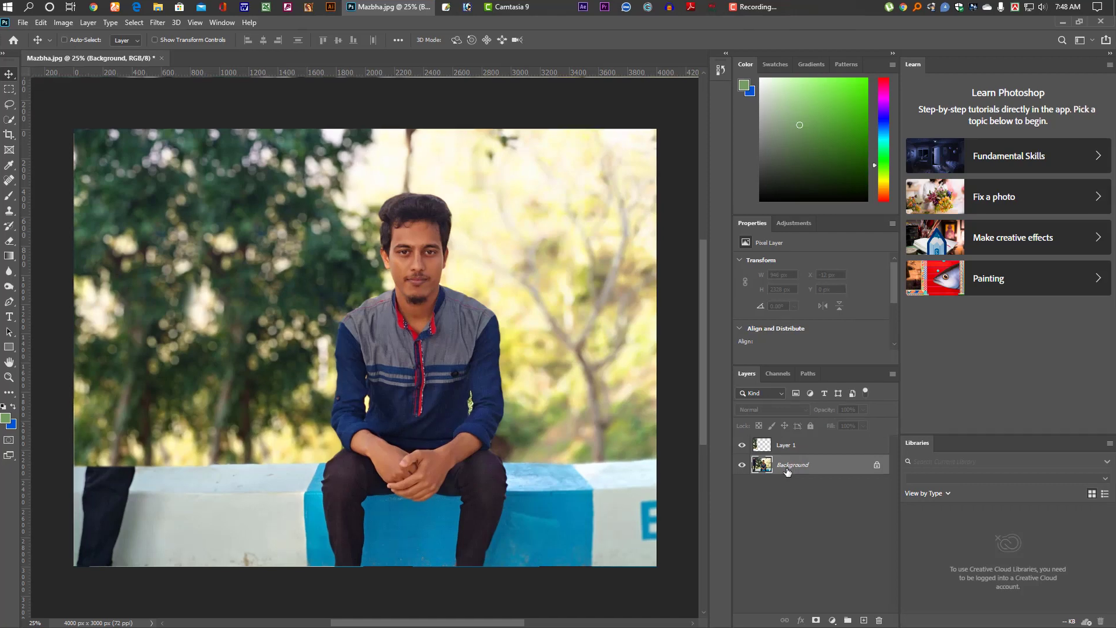
pyautogui.hotkey('ctrl', 'j')
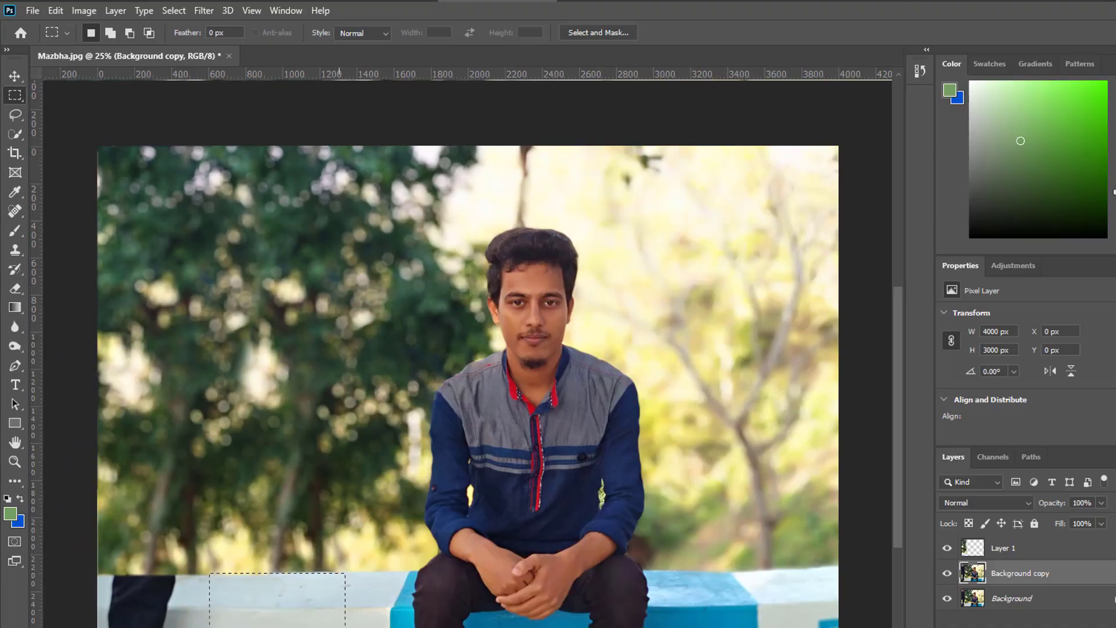
pyautogui.moveTo(167, 460); pyautogui.dragTo(292, 606)
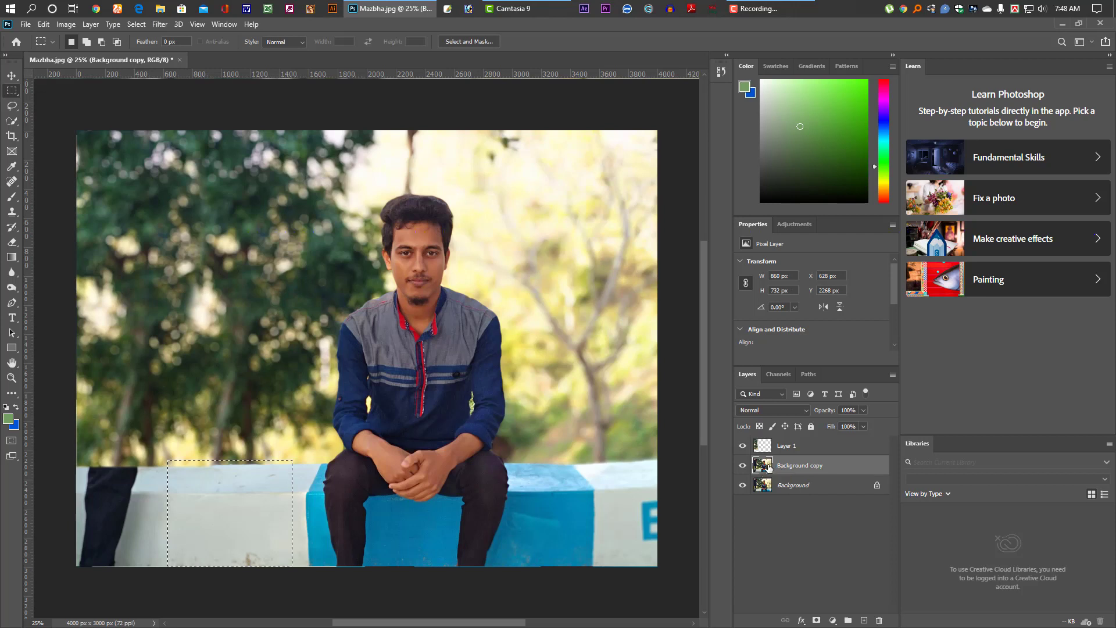
pyautogui.hotkey('ctrl', 'j')
pyautogui.press('v')
pyautogui.moveTo(217, 524); pyautogui.dragTo(121, 528)
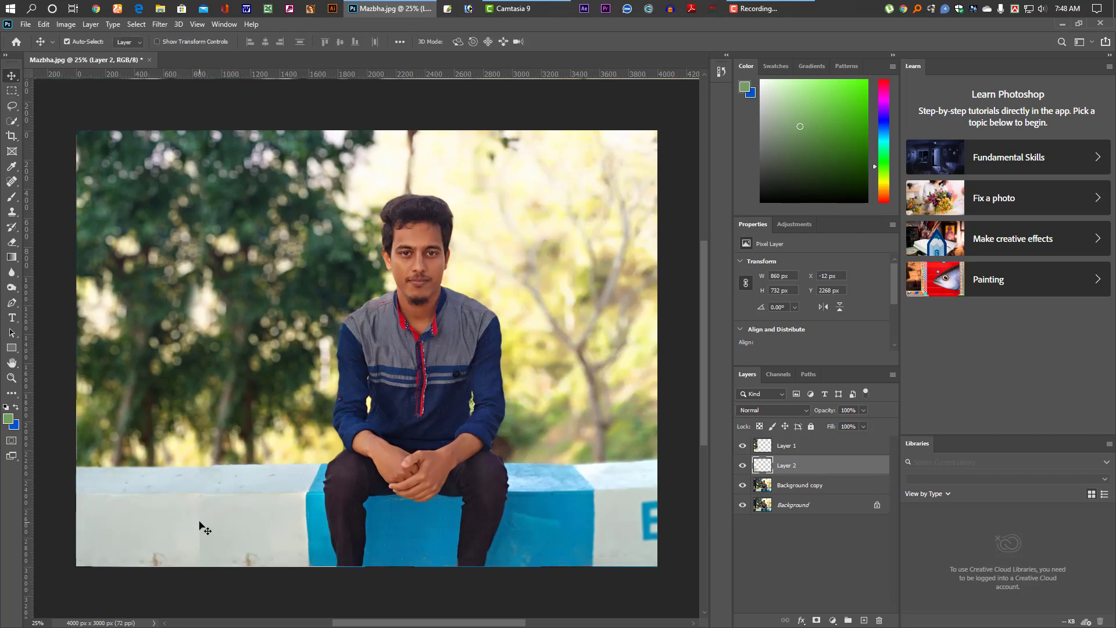
# Erase the visible edge of the copied wall section so it blends into the wall.
pyautogui.press('e')
pyautogui.moveTo(211, 482)
pyautogui.mouseDown()
pyautogui.moveTo(219, 466)
pyautogui.moveTo(217, 499)
pyautogui.mouseUp()
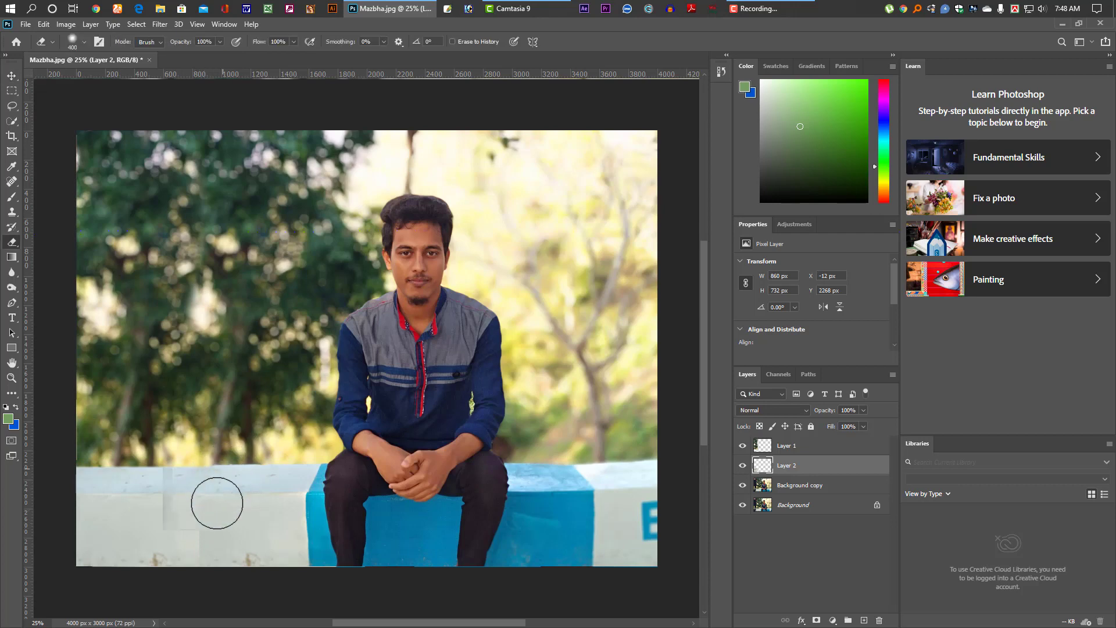
pyautogui.hotkey('ctrl', '-')
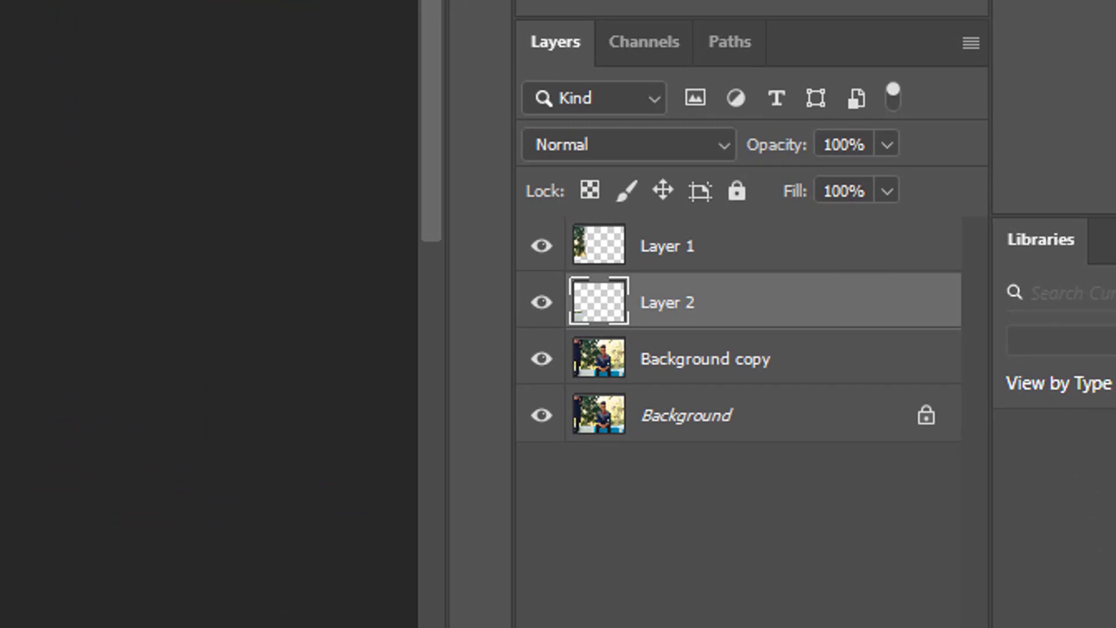
# Merge Layer 1, Layer 2 and Background copy, and toggle the merged layer's visibility to compare it with the original photo.
pyautogui.click(655, 244)
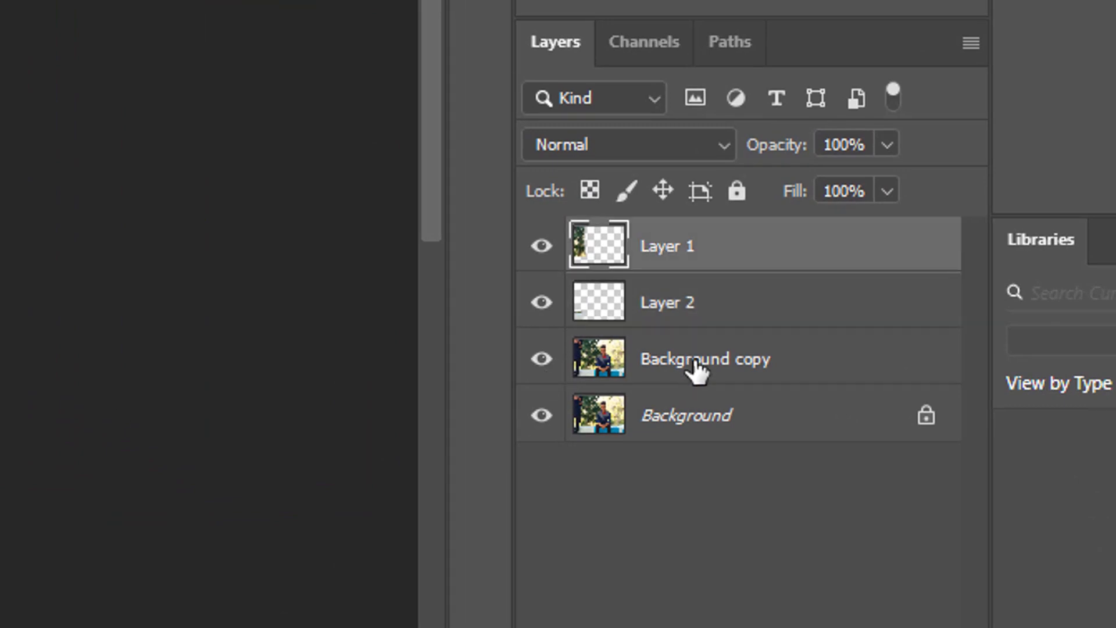
pyautogui.keyDown('shift'); pyautogui.click(695, 360); pyautogui.keyUp('shift')
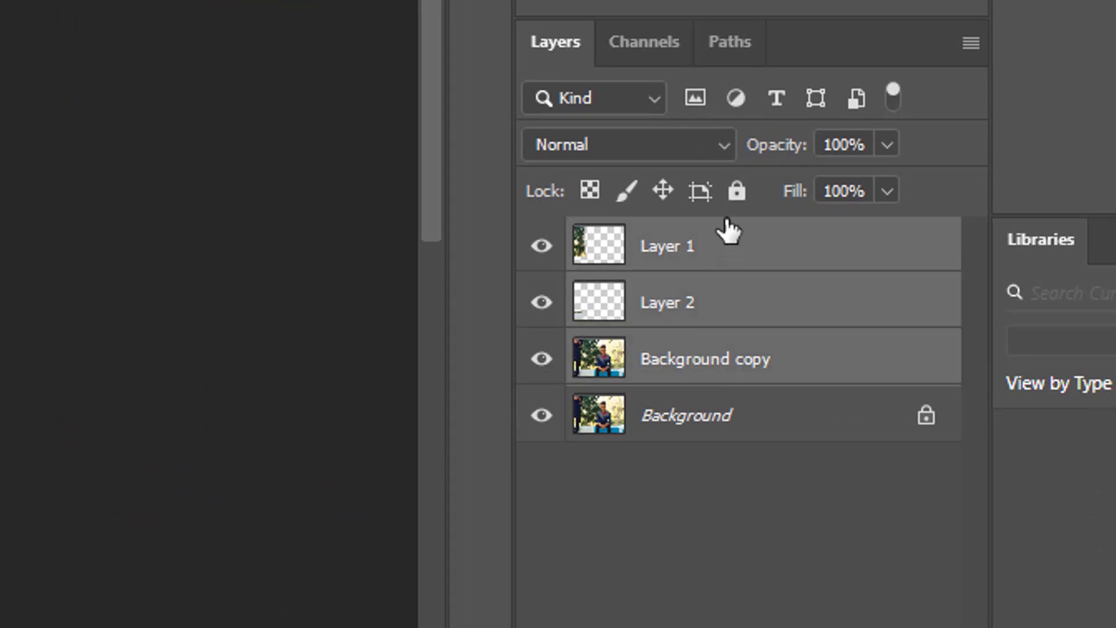
pyautogui.hotkey('ctrl', 'e')
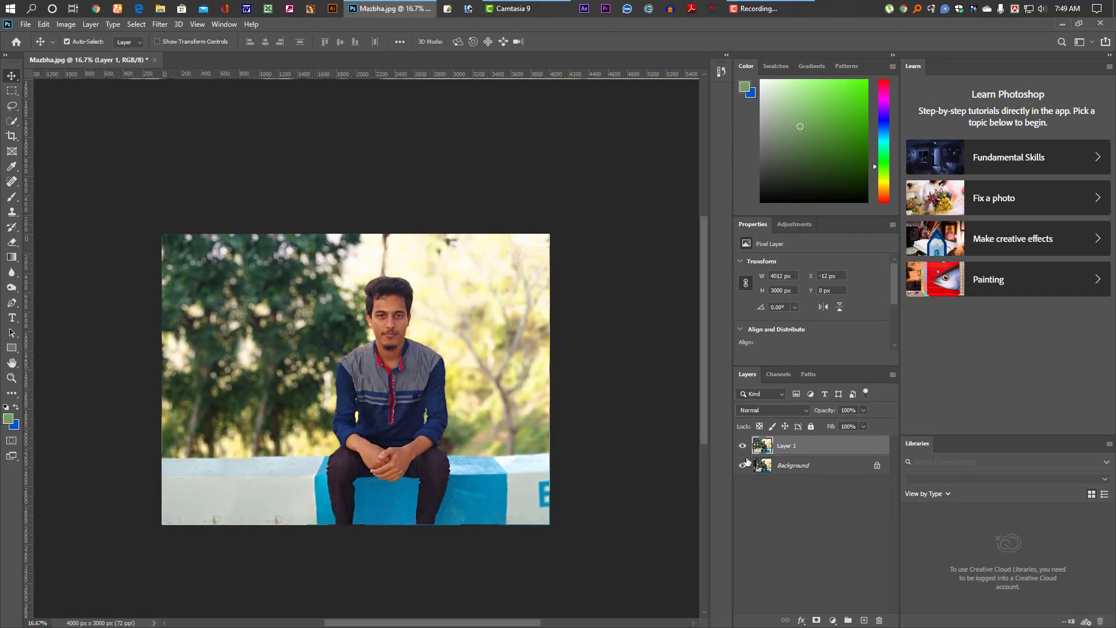
pyautogui.click(743, 446)
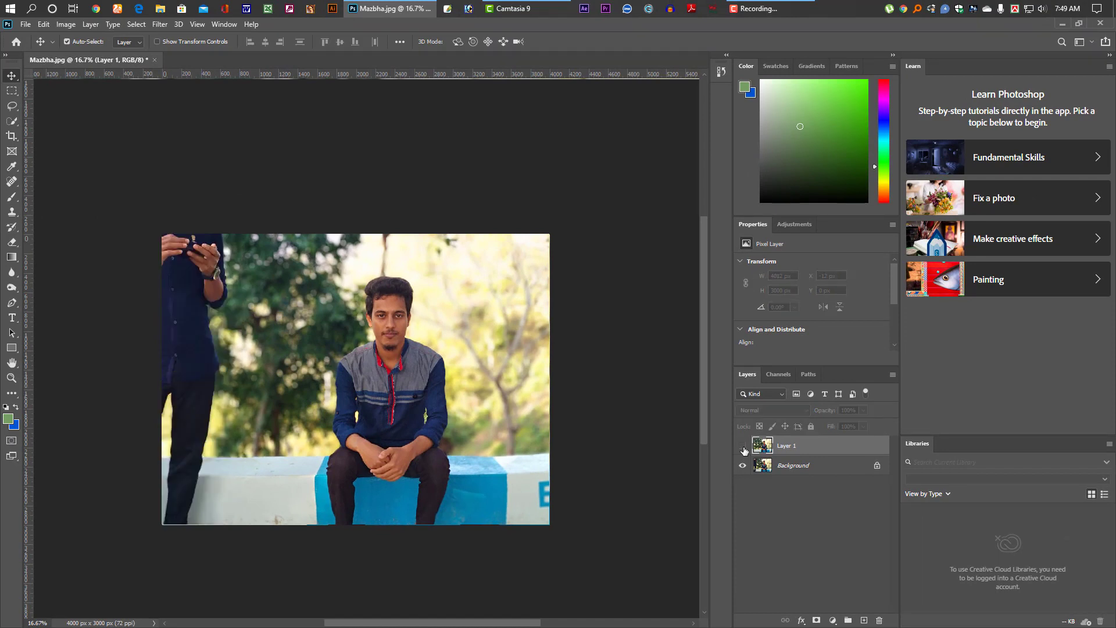
pyautogui.click(744, 447)
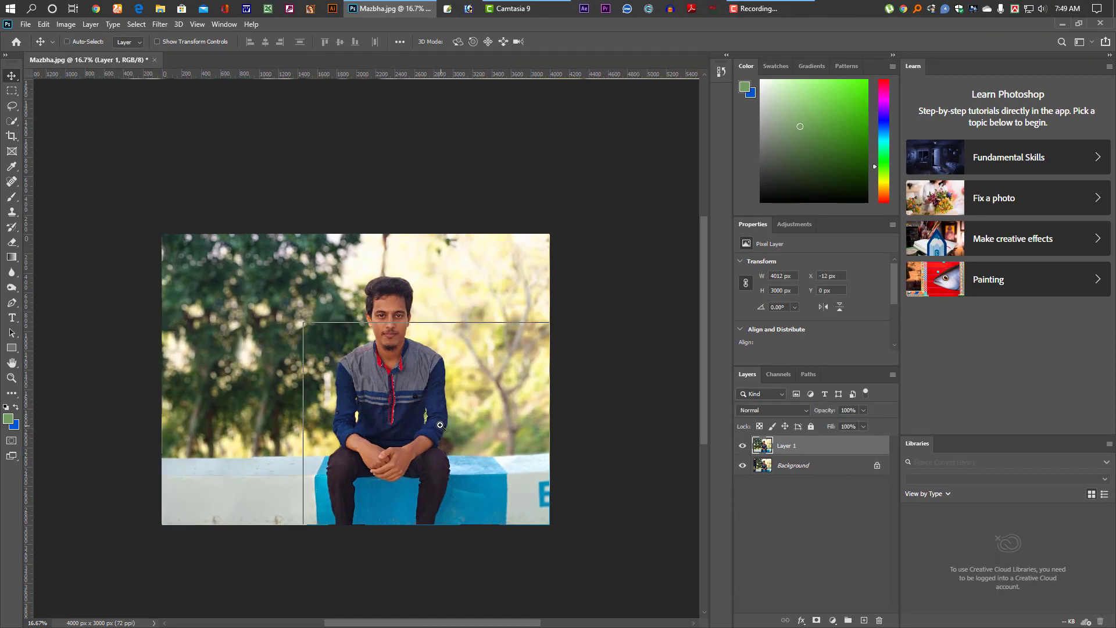
# Select the seated man with the Object Selection tool.
pyautogui.scroll(1, 372, 436)
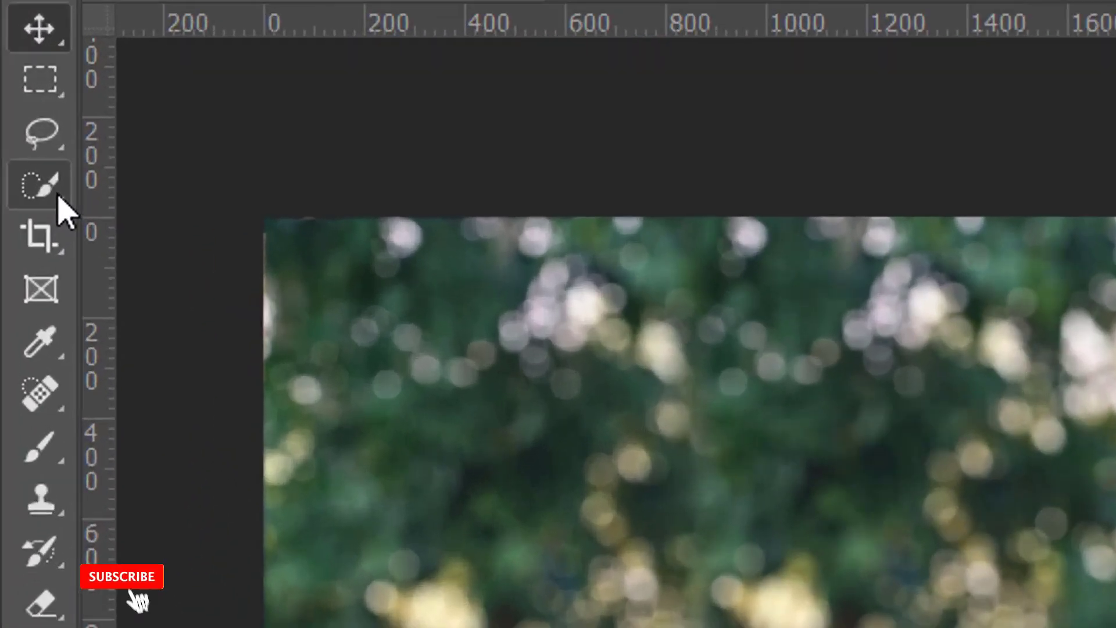
pyautogui.rightClick(13, 122)
pyautogui.click(64, 120)
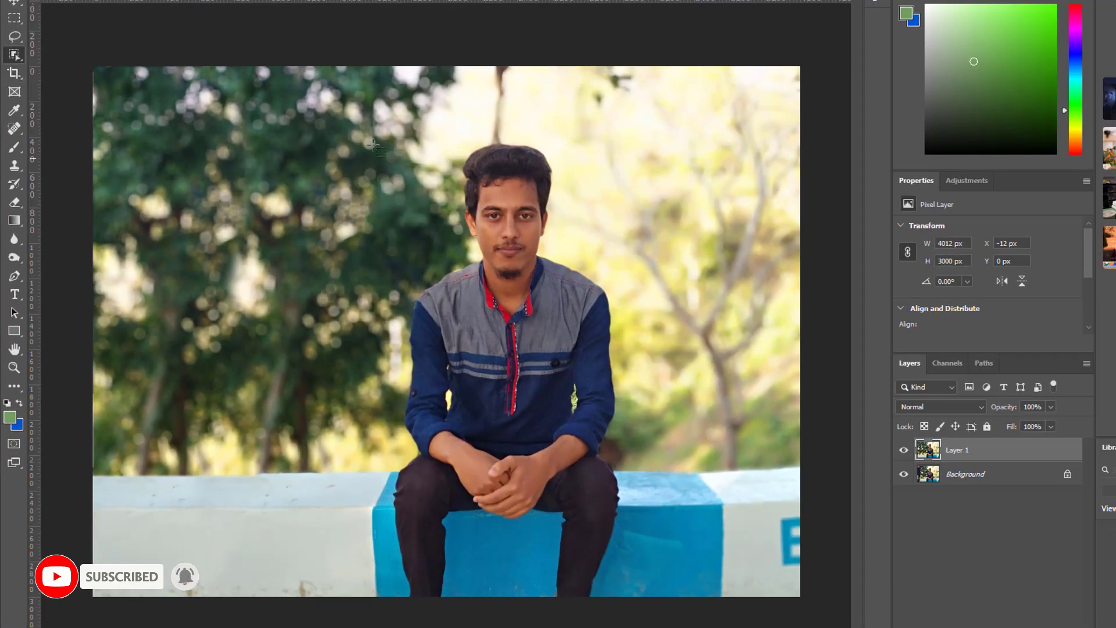
pyautogui.moveTo(358, 134); pyautogui.dragTo(631, 627)
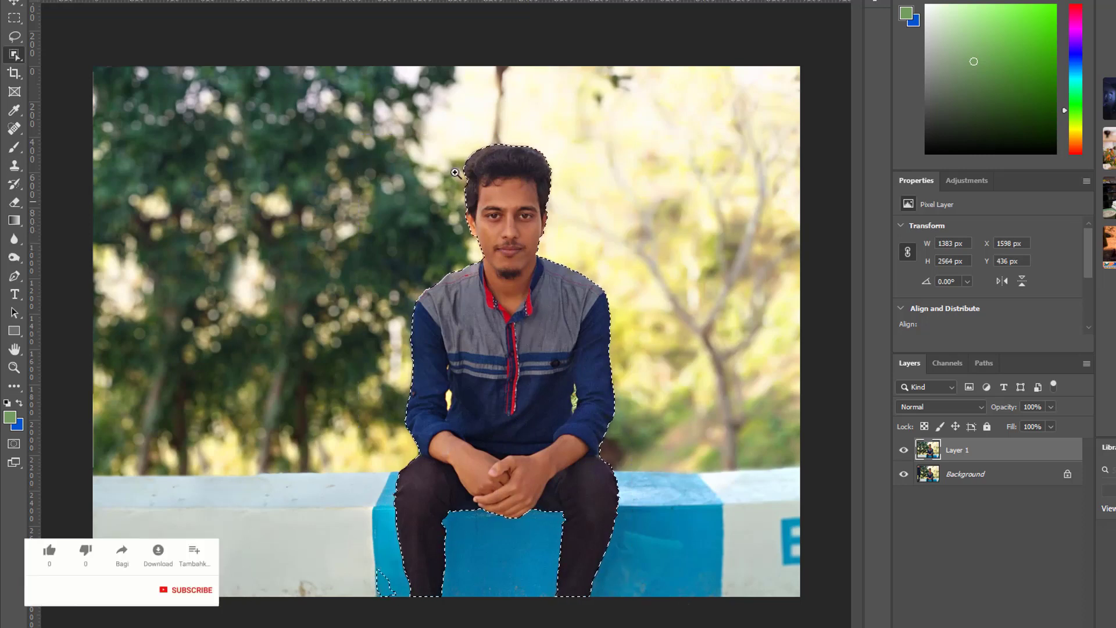
# Extend the selection with the Lasso to include the area between the man's legs and the whole wall on both sides.
pyautogui.moveTo(453, 151); pyautogui.dragTo(580, 317)
pyautogui.scroll(-10, 573, 320)
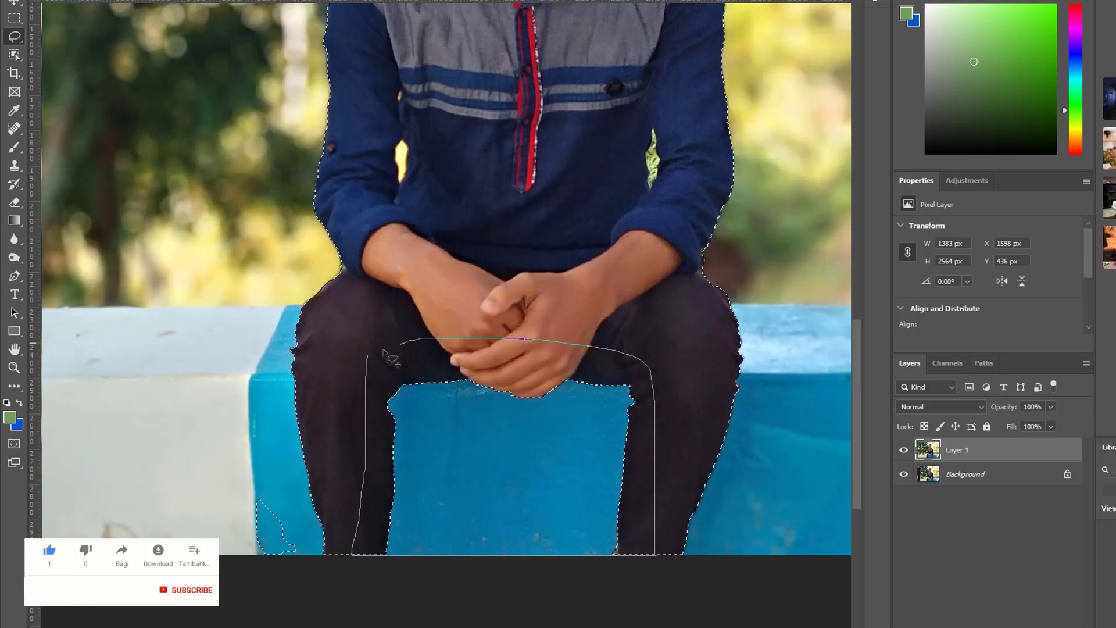
pyautogui.press('l')
pyautogui.scroll(-3, 442, 465)
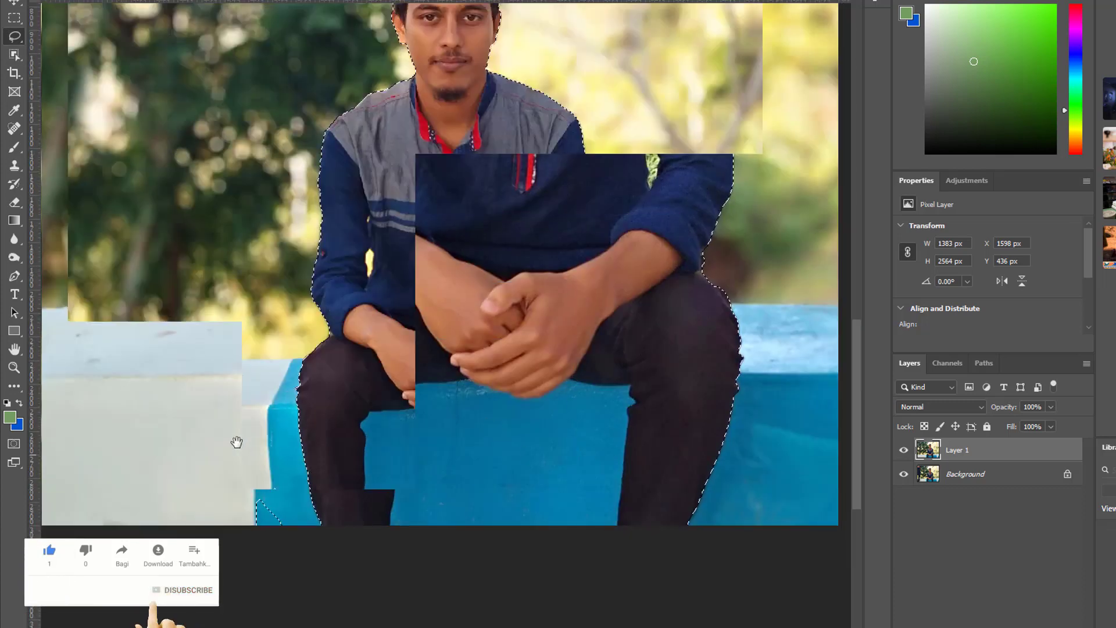
pyautogui.hscroll(-3, 411, 444)
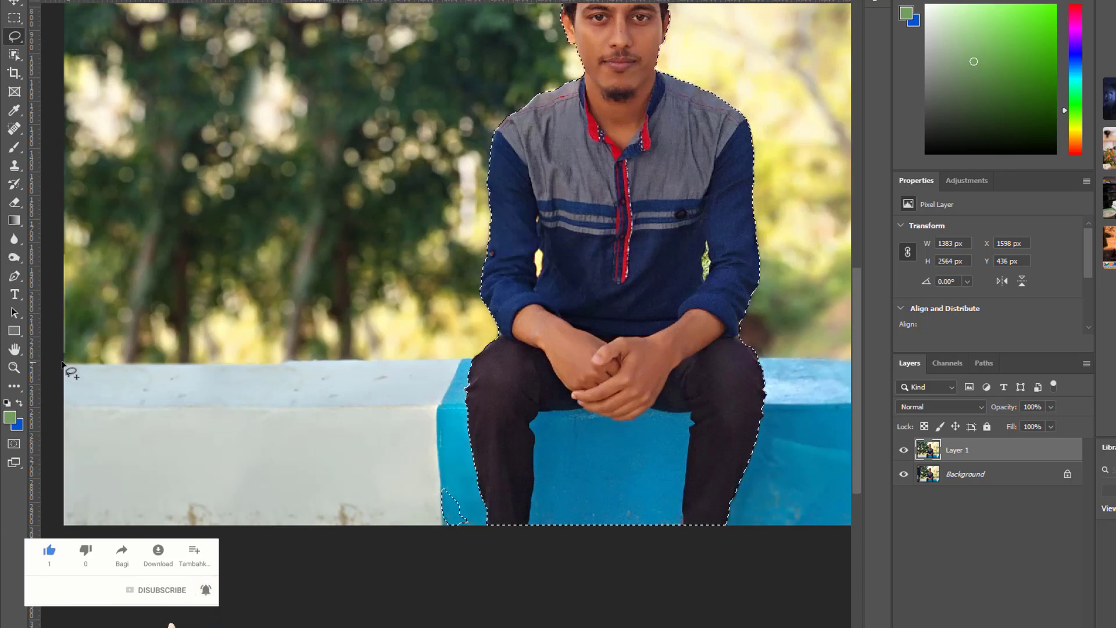
pyautogui.moveTo(192, 371)
pyautogui.mouseDown()
pyautogui.moveTo(452, 377)
pyautogui.moveTo(517, 457)
pyautogui.mouseUp()
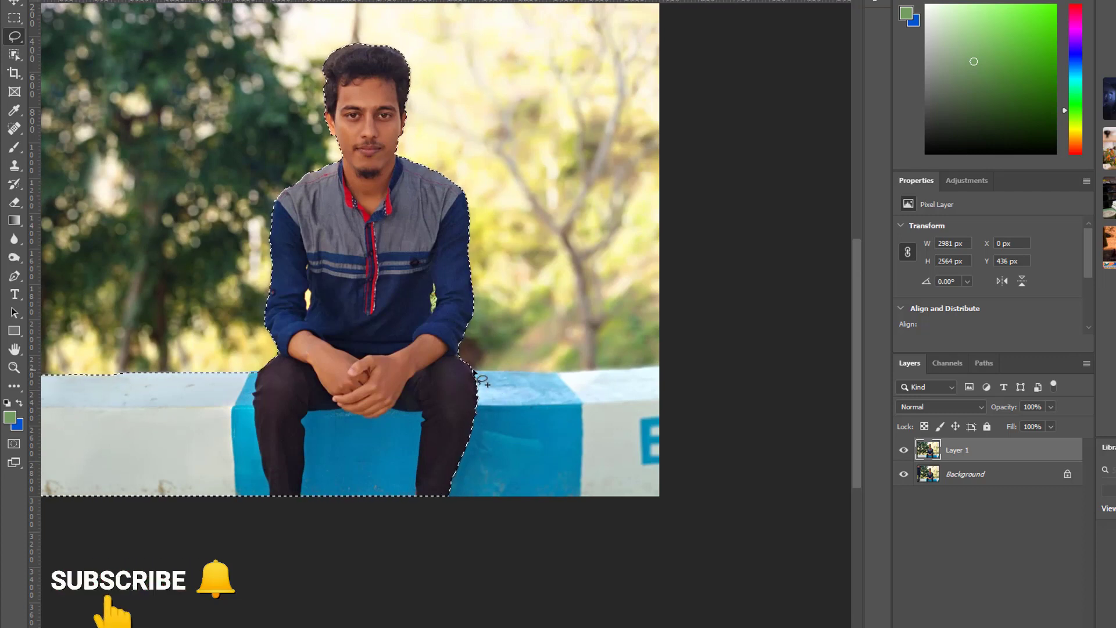
pyautogui.moveTo(474, 371); pyautogui.dragTo(516, 370)
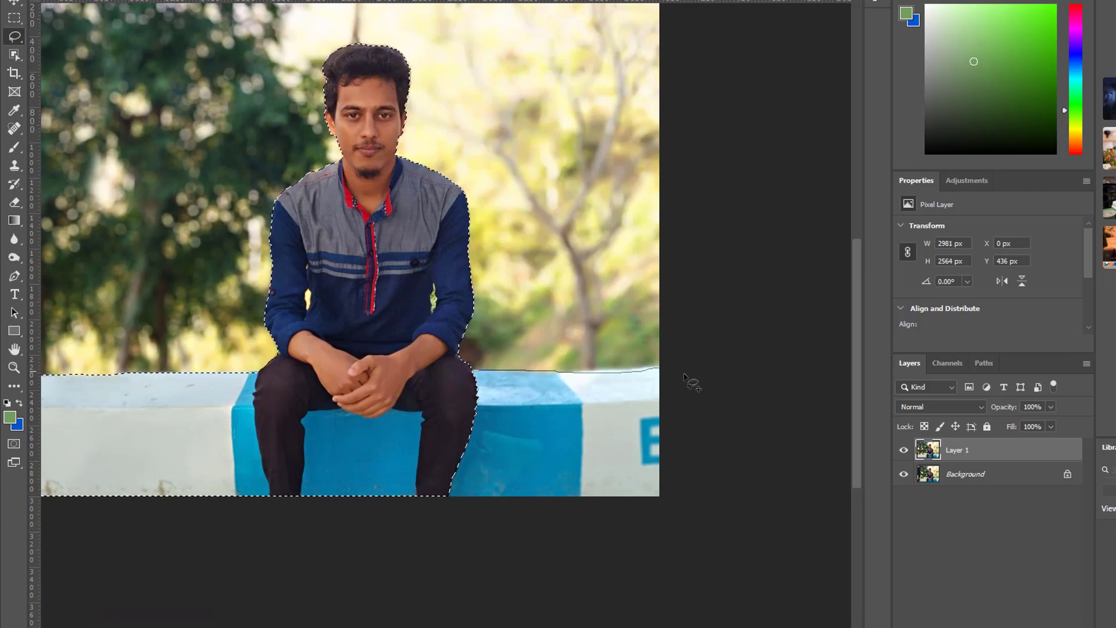
pyautogui.moveTo(684, 375)
pyautogui.mouseDown()
pyautogui.moveTo(702, 496)
pyautogui.moveTo(411, 540)
pyautogui.mouseUp()
pyautogui.moveTo(442, 383); pyautogui.dragTo(440, 379)
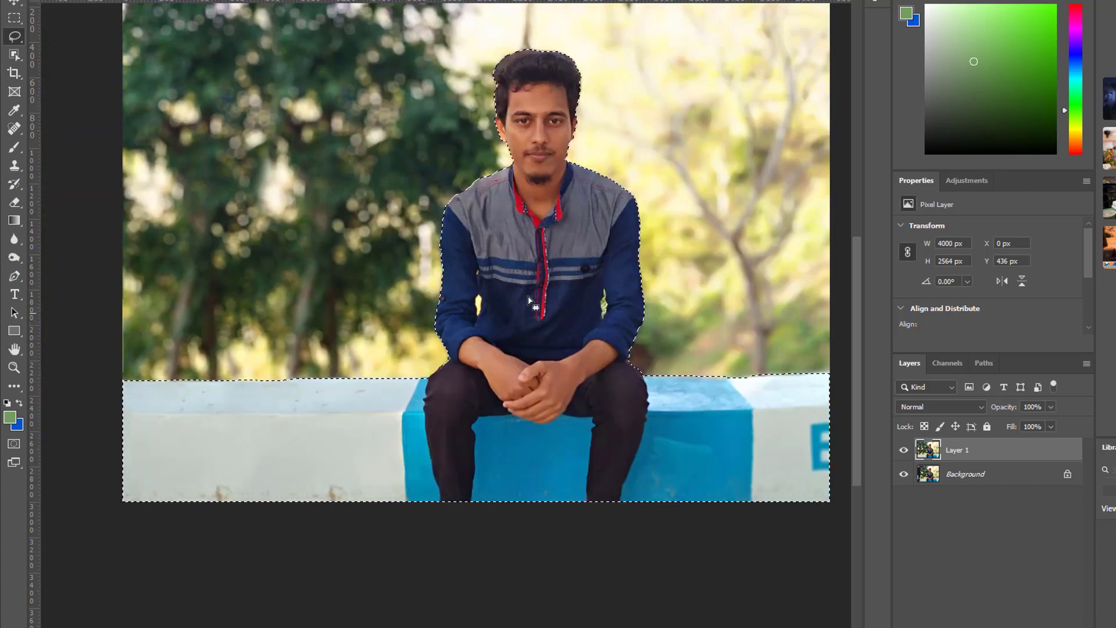
# Feather the selection by 2 pixels and copy the seated man and wall to a new layer.
pyautogui.hotkey('shift', 'F6')
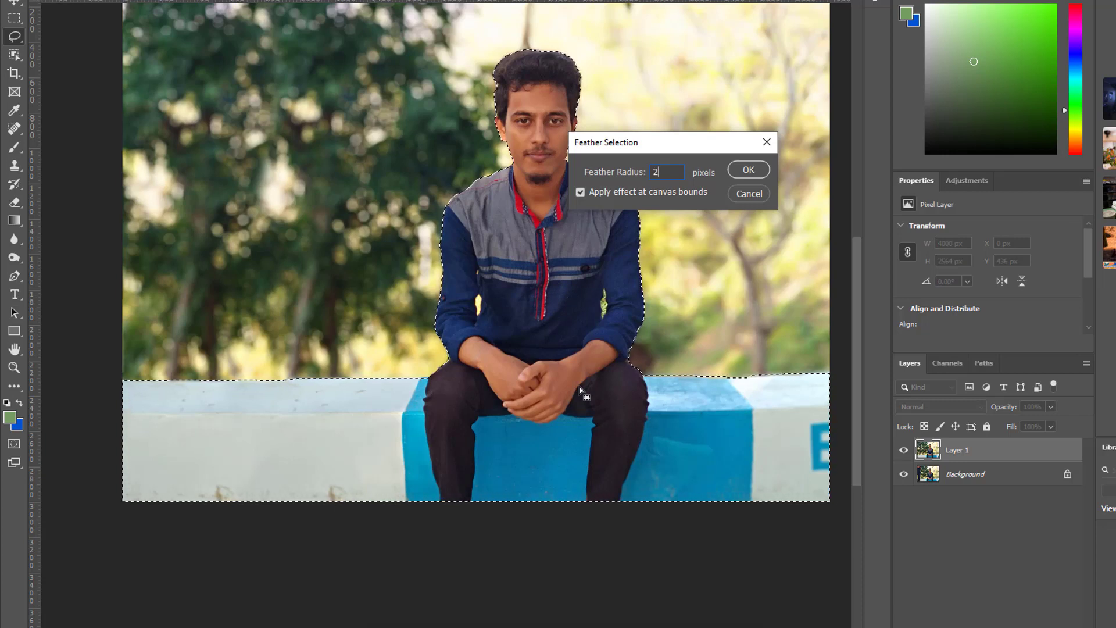
pyautogui.click(748, 170)
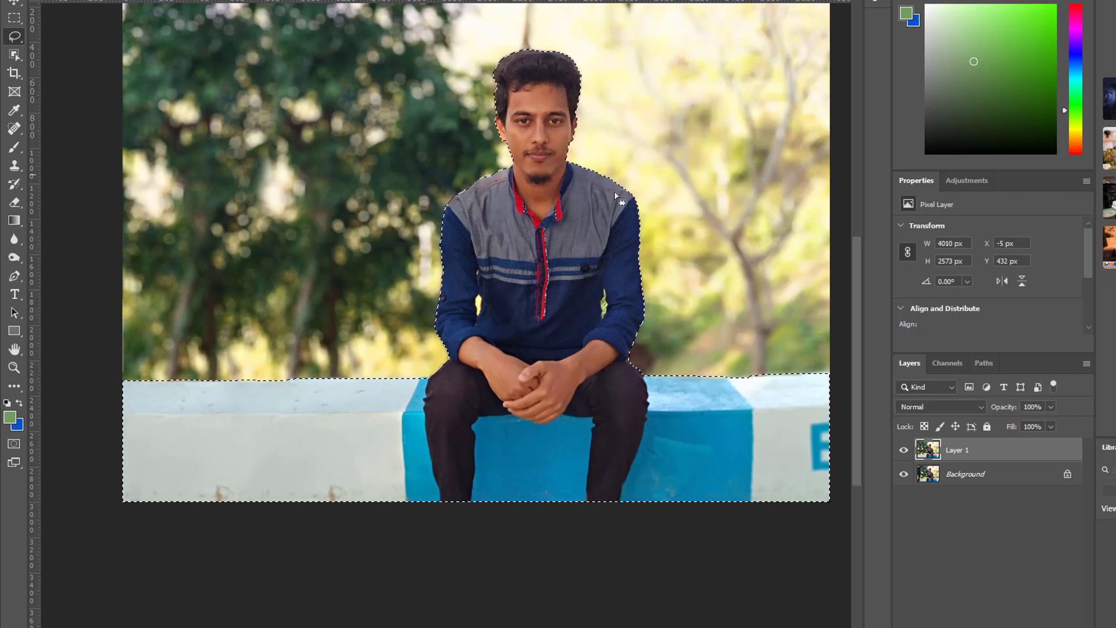
pyautogui.hotkey('ctrl', 'j')
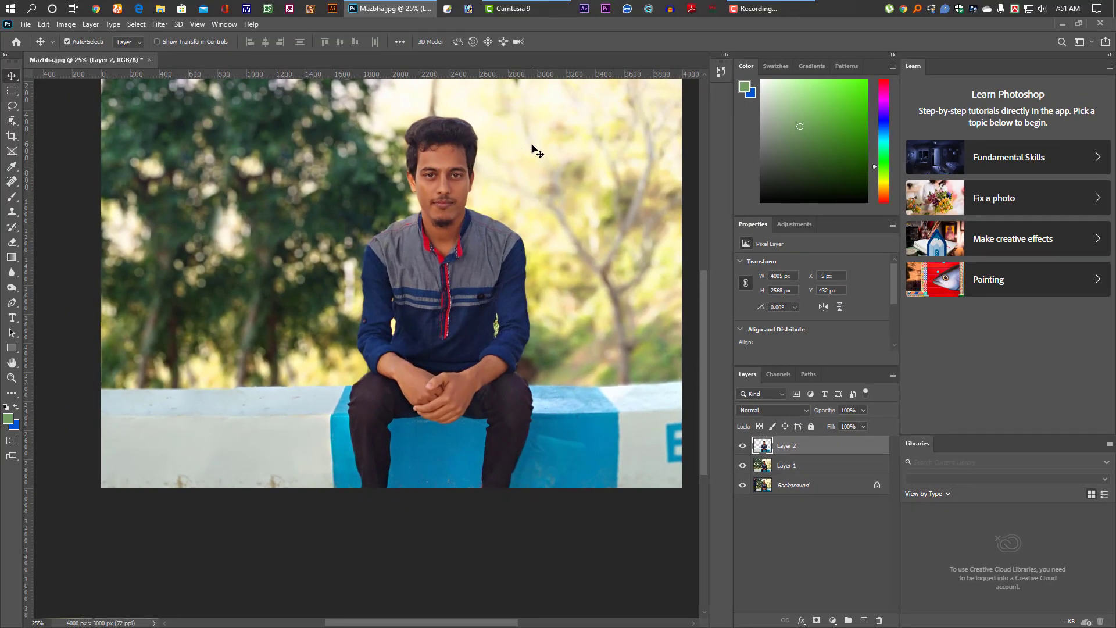
pyautogui.keyDown('ctrl'); pyautogui.keyDown('alt'); pyautogui.click(444, 280); pyautogui.keyUp('alt'); pyautogui.keyUp('ctrl')
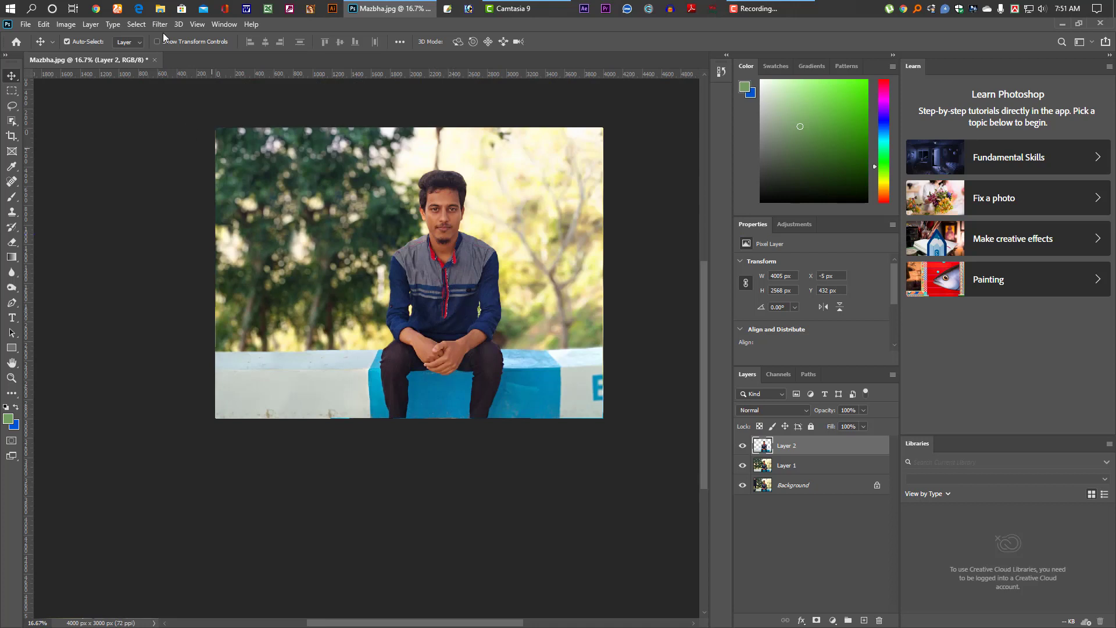
# Switch to Chrome and run a Google image search for "city background hd".
pyautogui.click(96, 8)
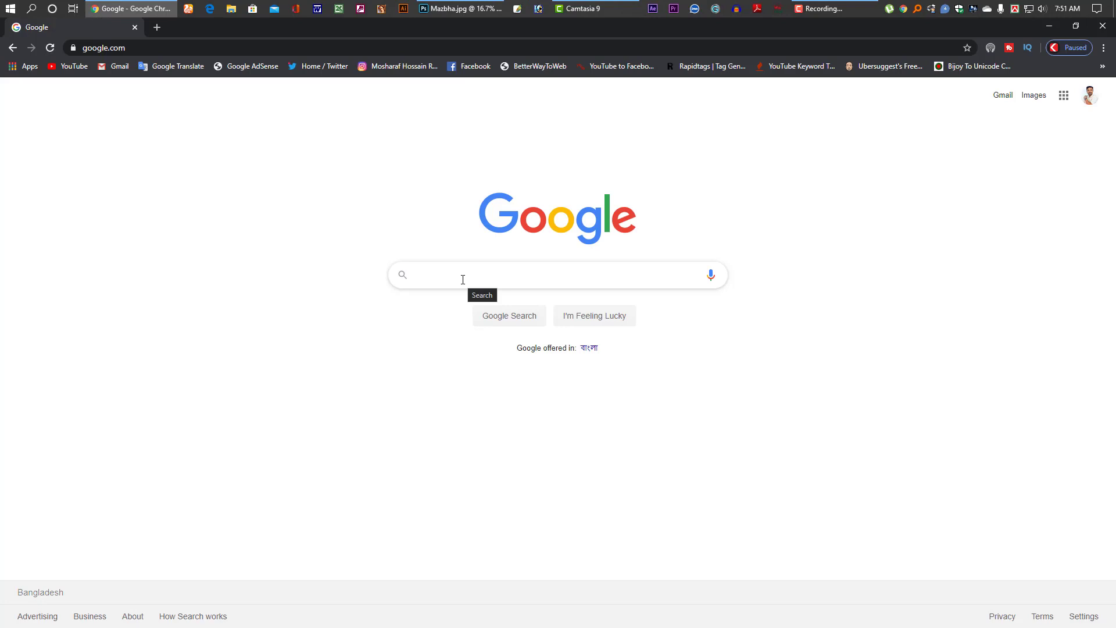
pyautogui.write('c')
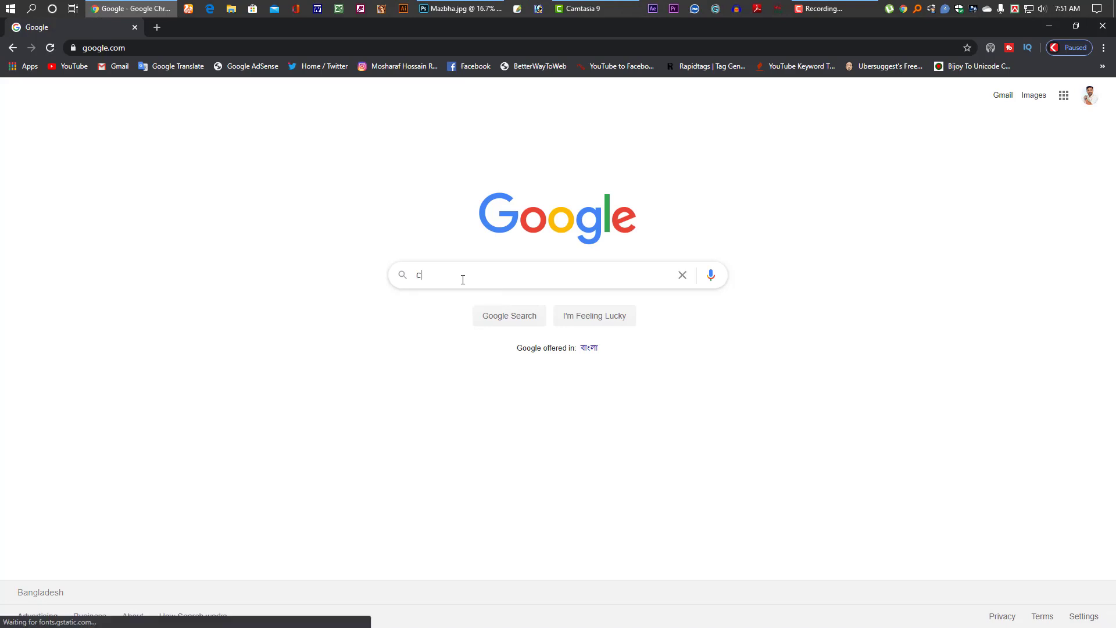
pyautogui.write('ity bac')
pyautogui.click(463, 300)
pyautogui.click(187, 187)
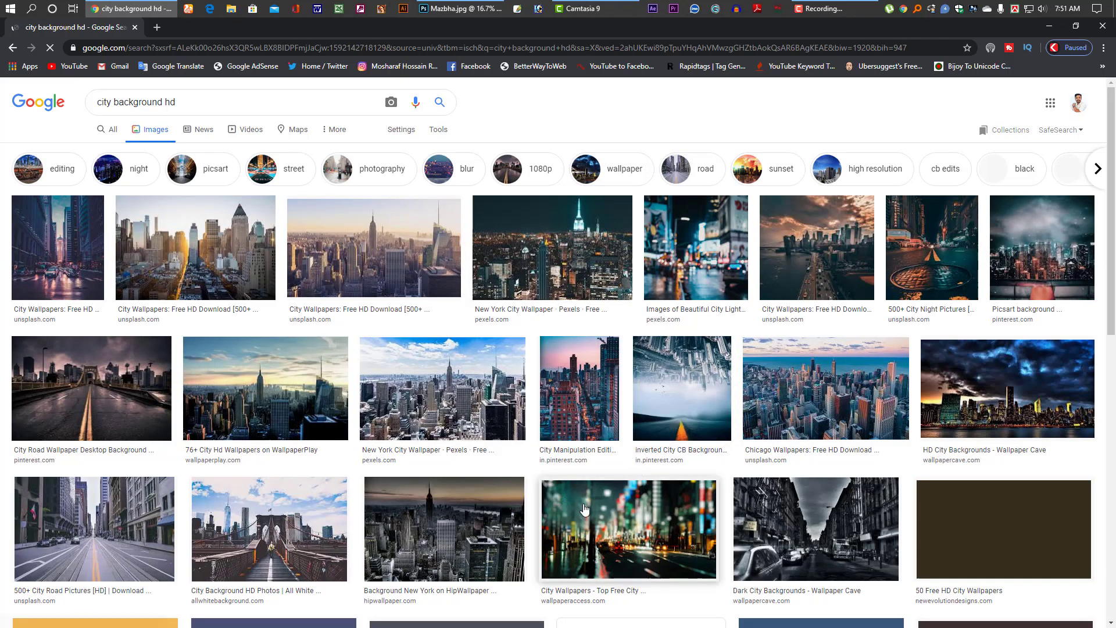
# Find the WallpaperPlay city skyline picture at sunset and save it as 156611.jpg on Desktop (L:).
pyautogui.scroll(-1, 586, 509)
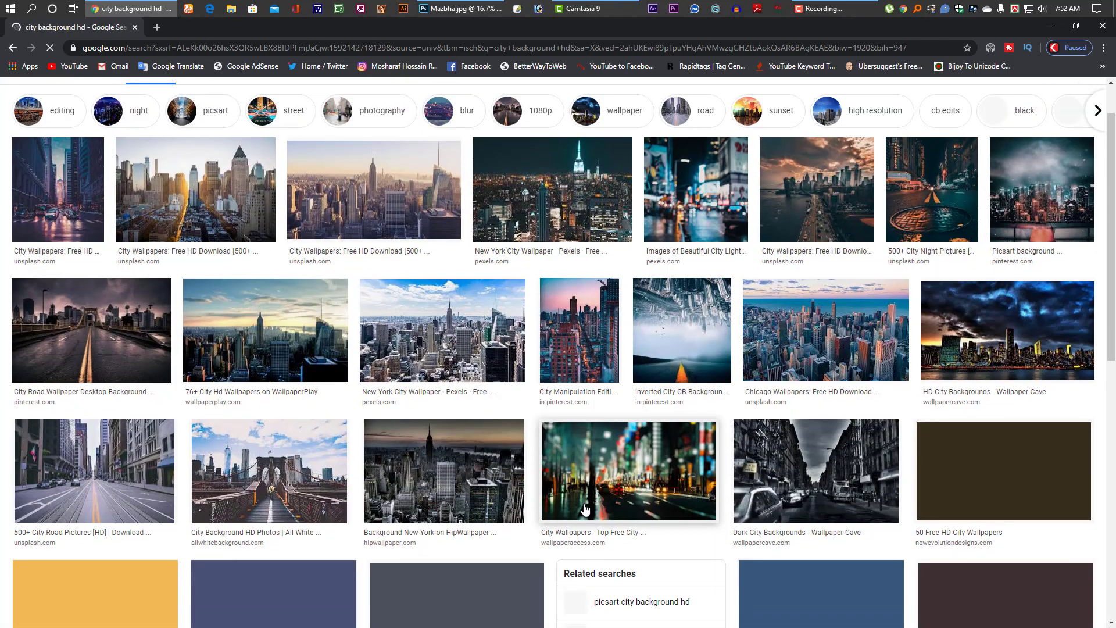
pyautogui.click(266, 351)
pyautogui.rightClick(885, 263)
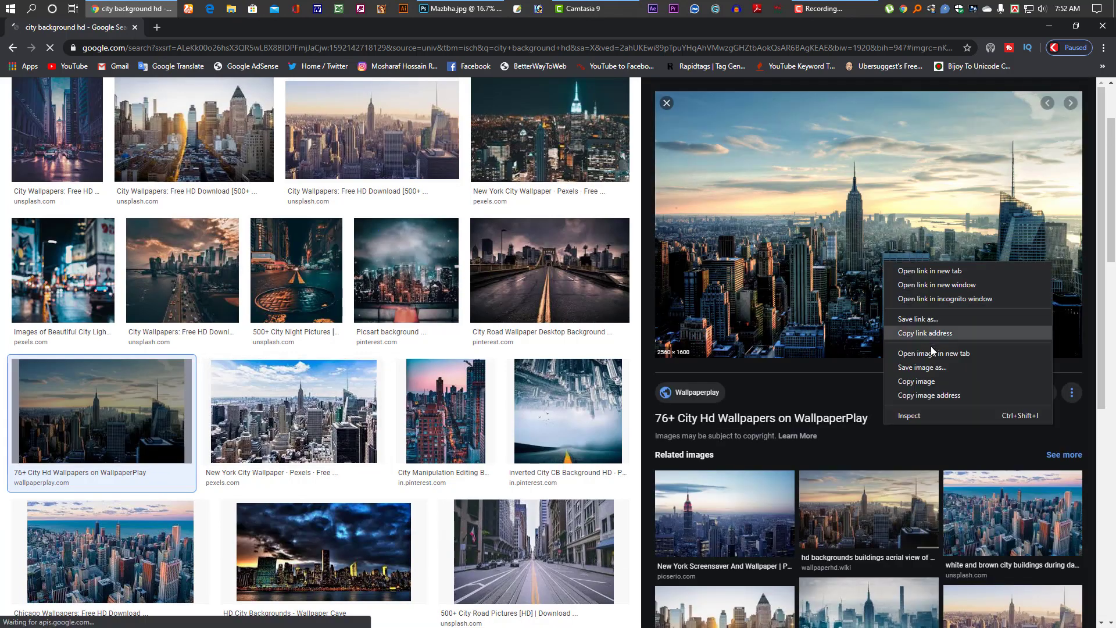
pyautogui.click(930, 370)
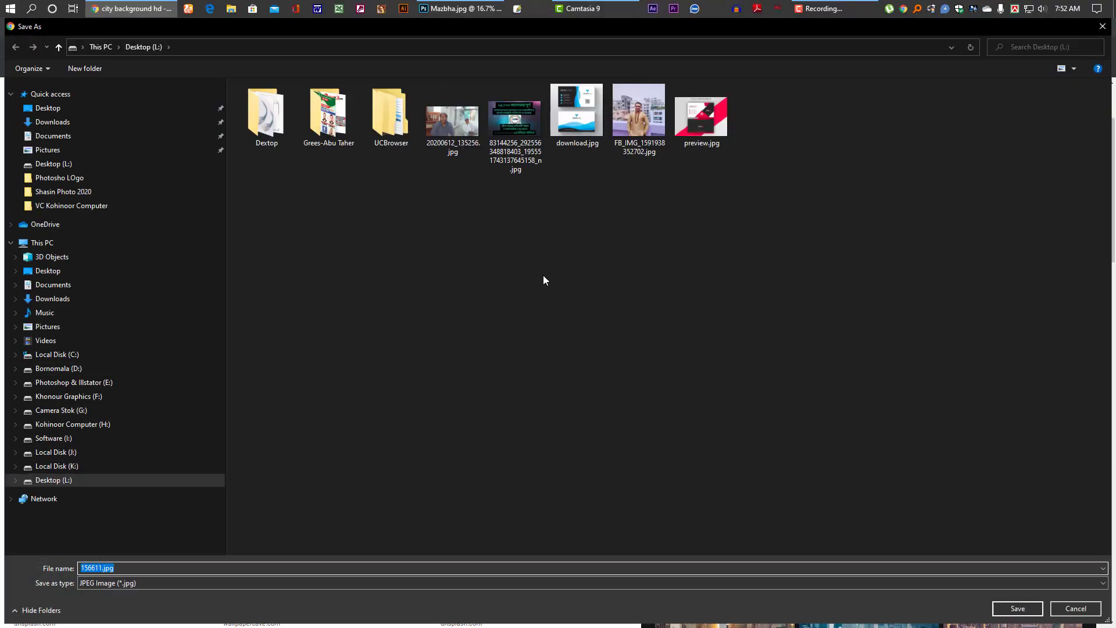
pyautogui.click(1017, 609)
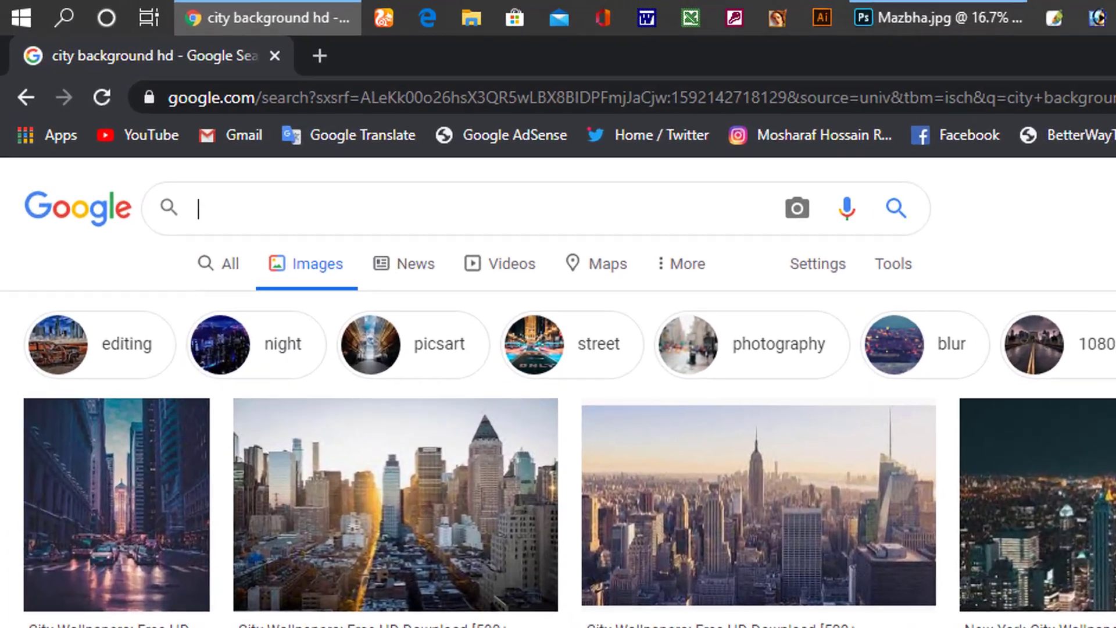
# Search images for "lens flare" and save the round orange DLPNG flare on black as 6856507_preview.png.
pyautogui.write('lens flare')
pyautogui.press('Return')
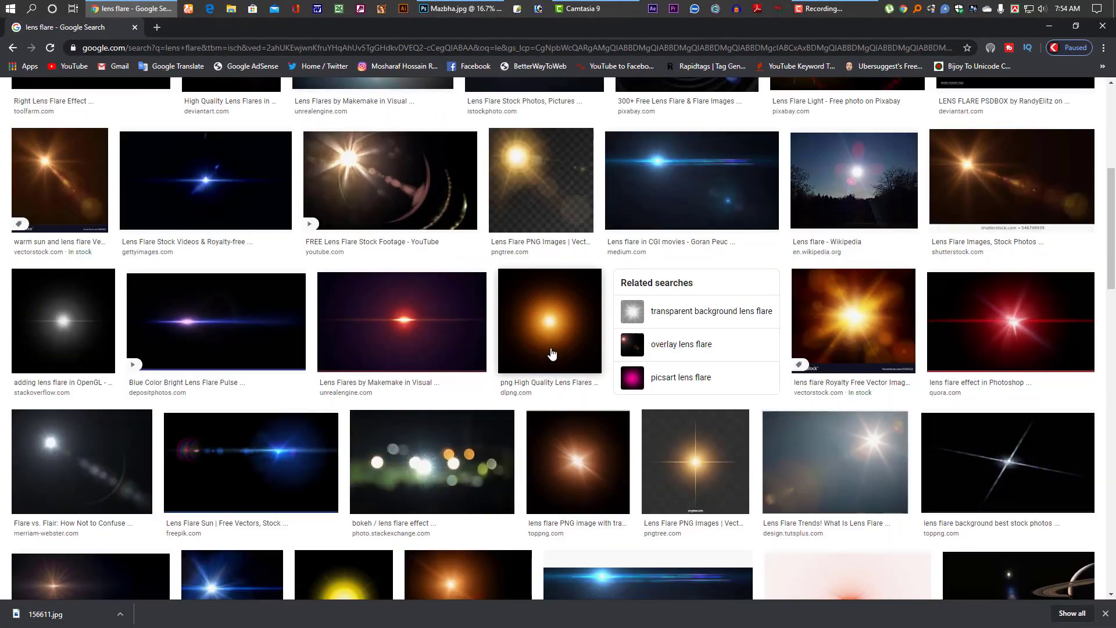
pyautogui.click(546, 335)
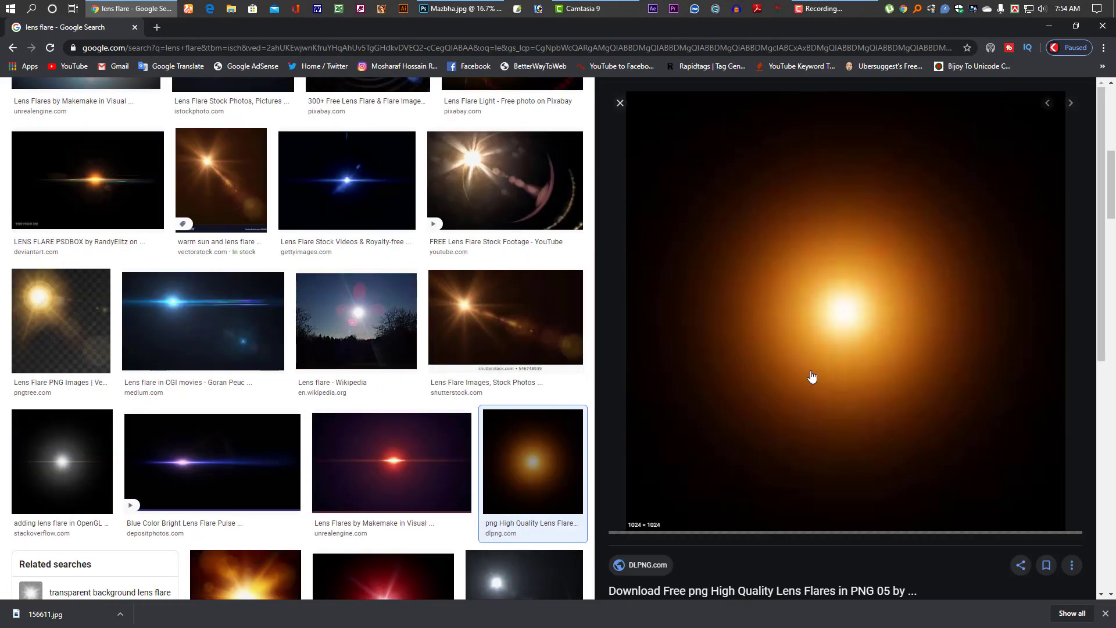
pyautogui.rightClick(870, 338)
pyautogui.click(916, 434)
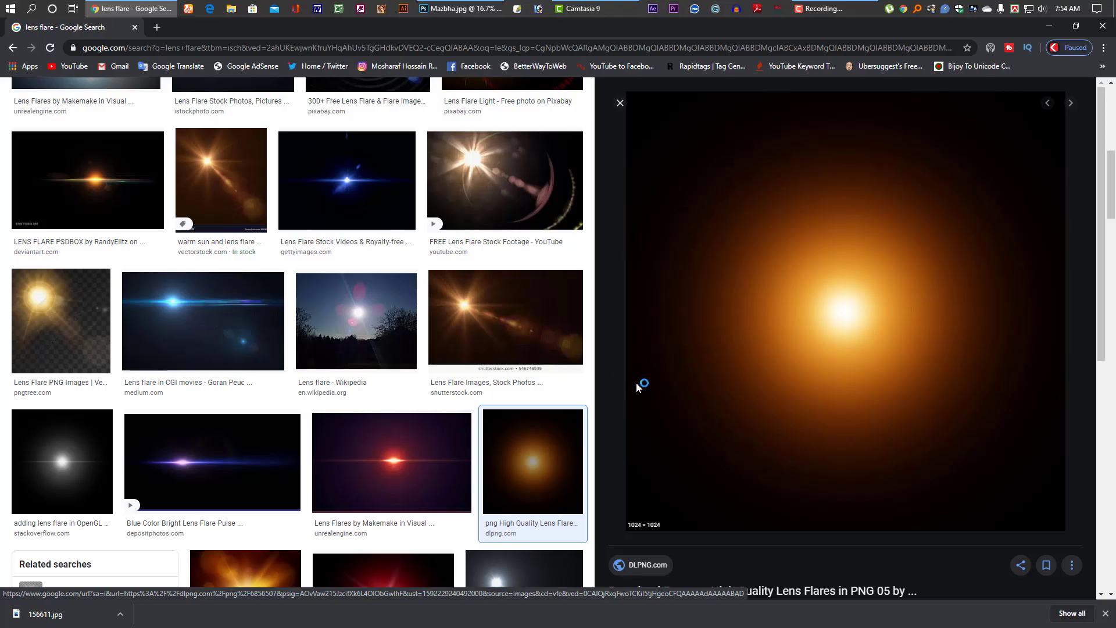
# Switch to Photoshop and open 156611.jpg and 6856507_preview.png together from Desktop (L:).
pyautogui.hotkey('alt', 'Tab')
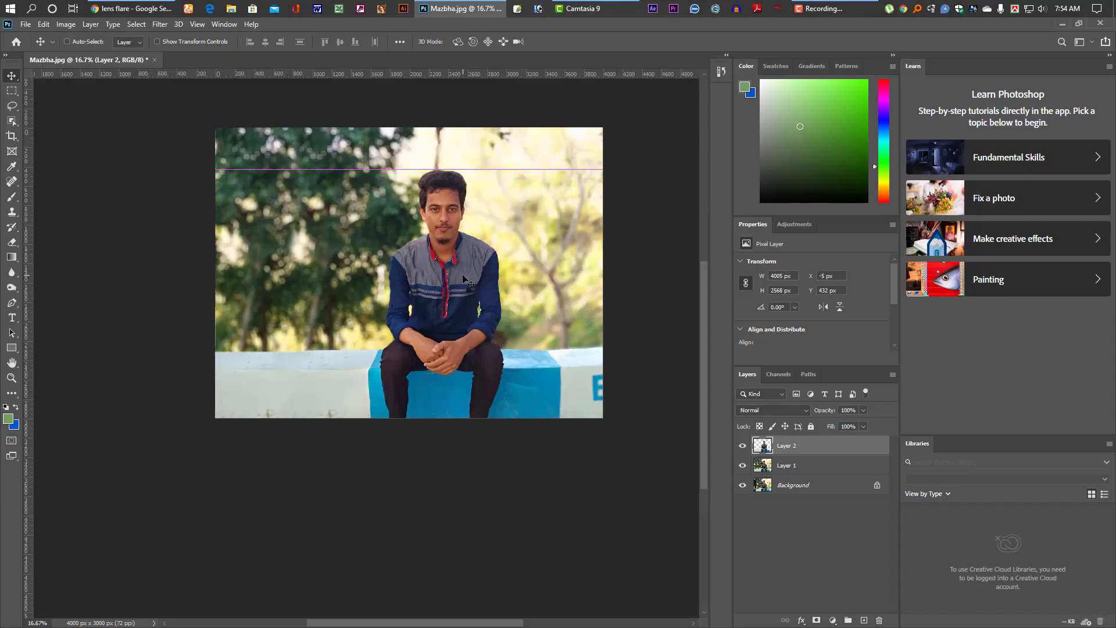
pyautogui.hotkey('ctrl', 'o')
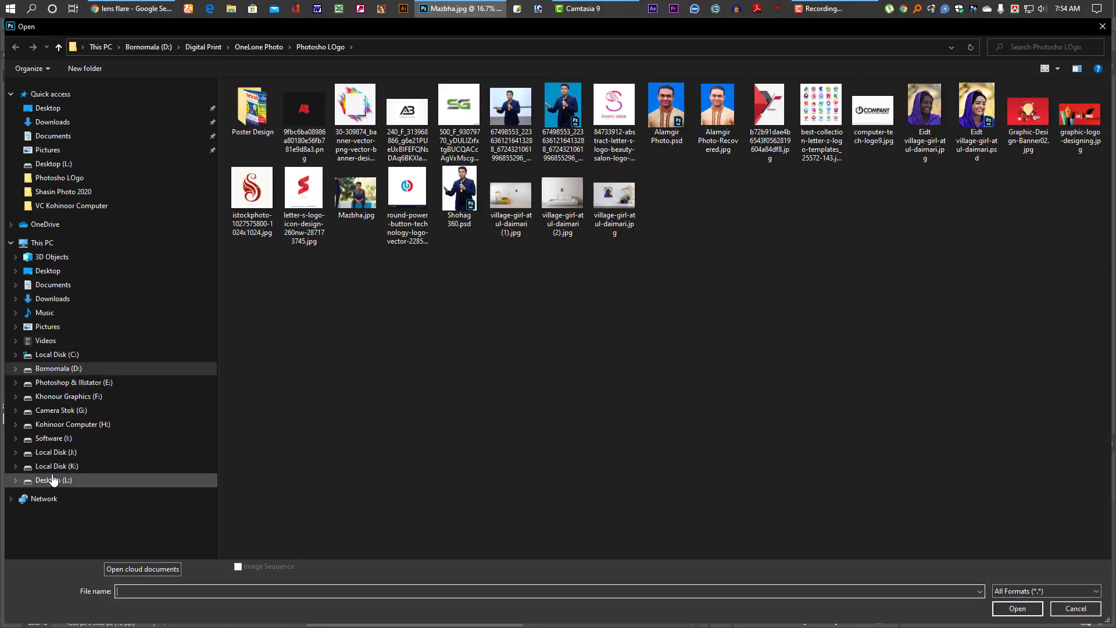
pyautogui.click(54, 480)
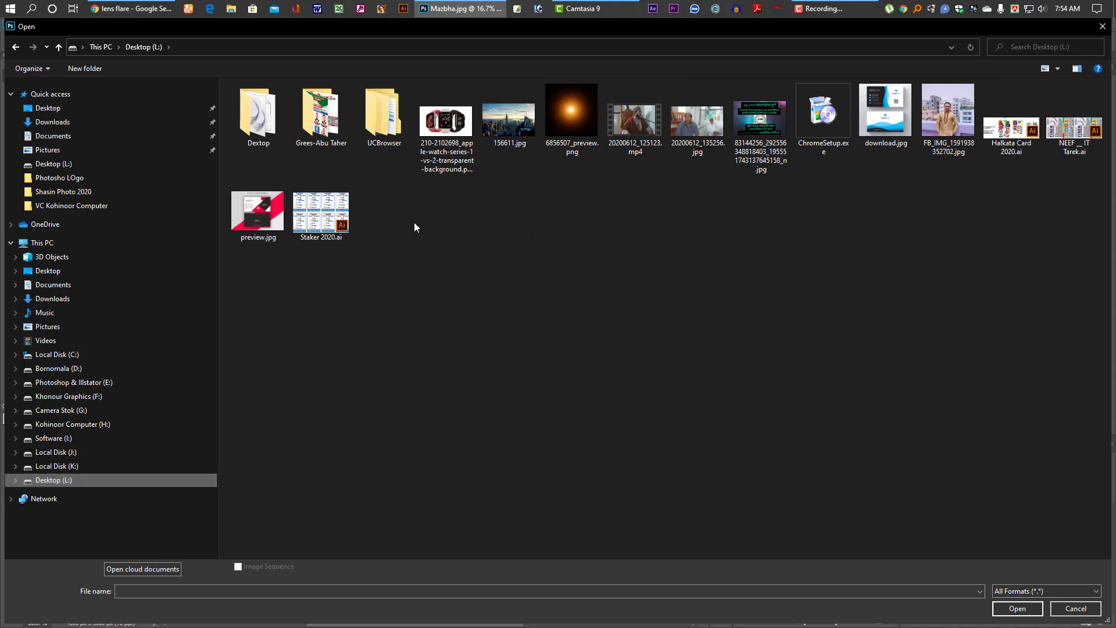
pyautogui.click(509, 119)
pyautogui.keyDown('ctrl'); pyautogui.click(572, 110); pyautogui.keyUp('ctrl')
pyautogui.press('Return')
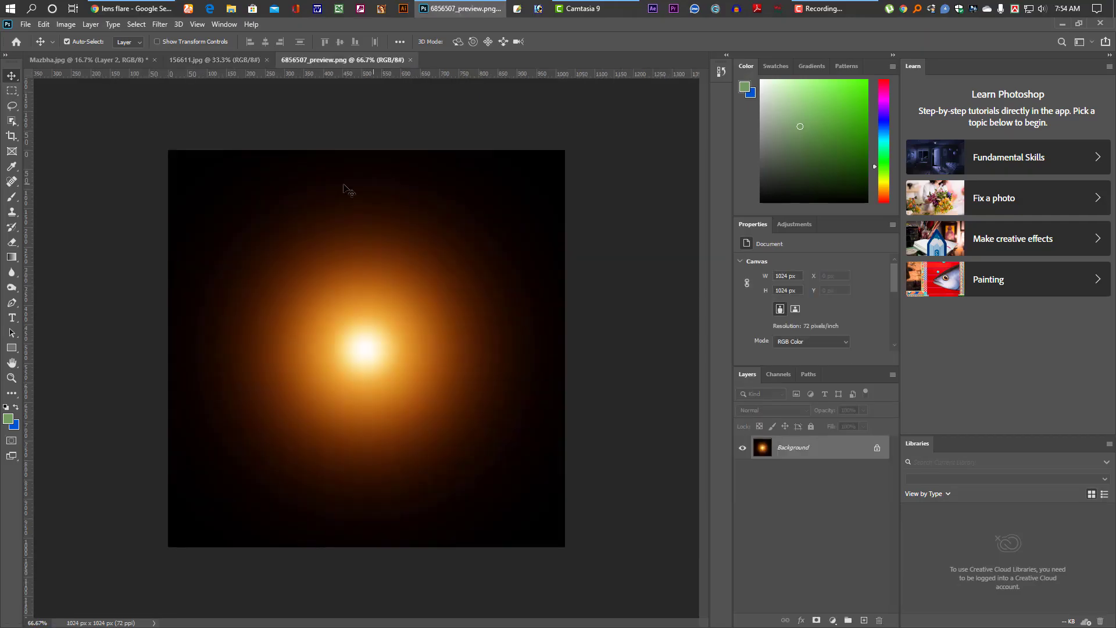
# Copy the city picture from 156611.jpg into the portrait document, and hide Layer 1 and the Background.
pyautogui.click(212, 60)
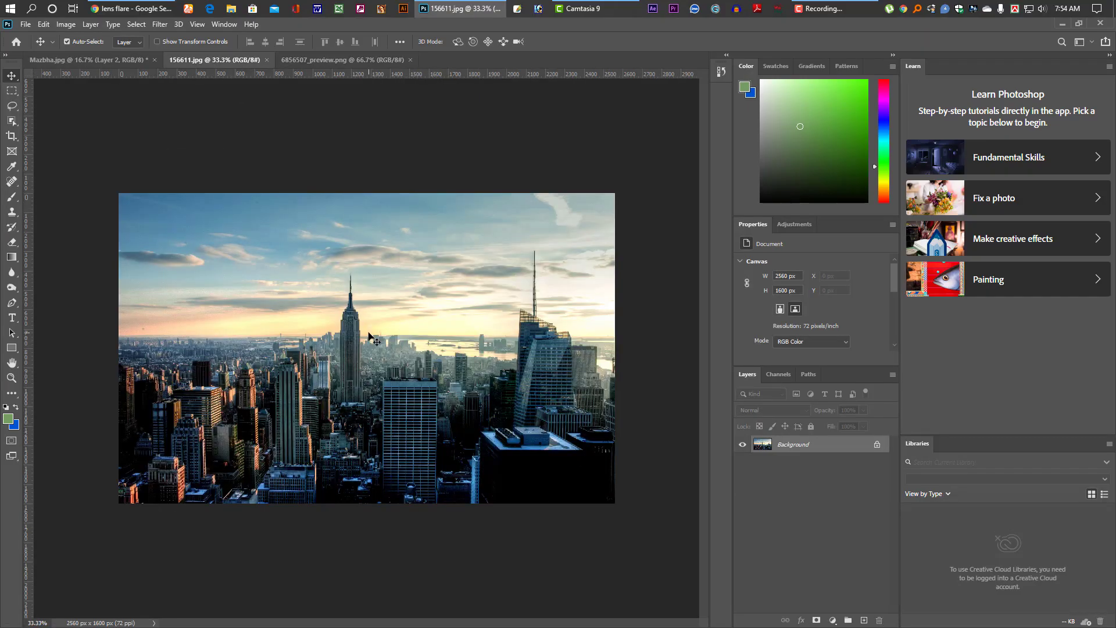
pyautogui.moveTo(368, 336); pyautogui.dragTo(148, 140)
pyautogui.moveTo(91, 62); pyautogui.dragTo(327, 204)
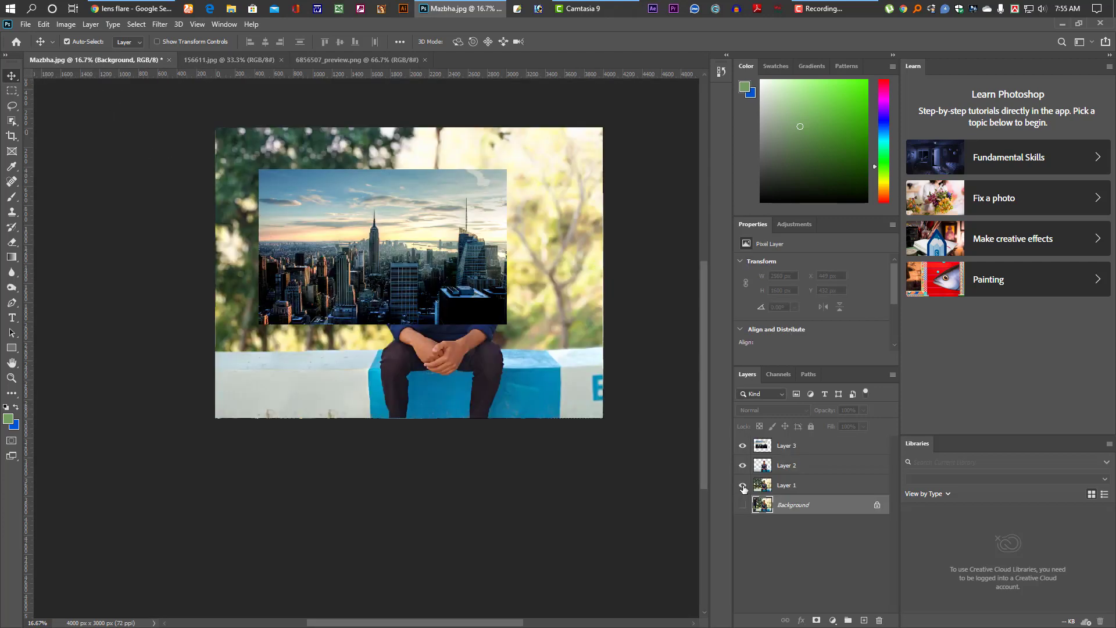
pyautogui.click(743, 485)
# Reposition the city picture behind the man's head and move its layer directly below Layer 2.
pyautogui.moveTo(422, 170); pyautogui.dragTo(463, 295)
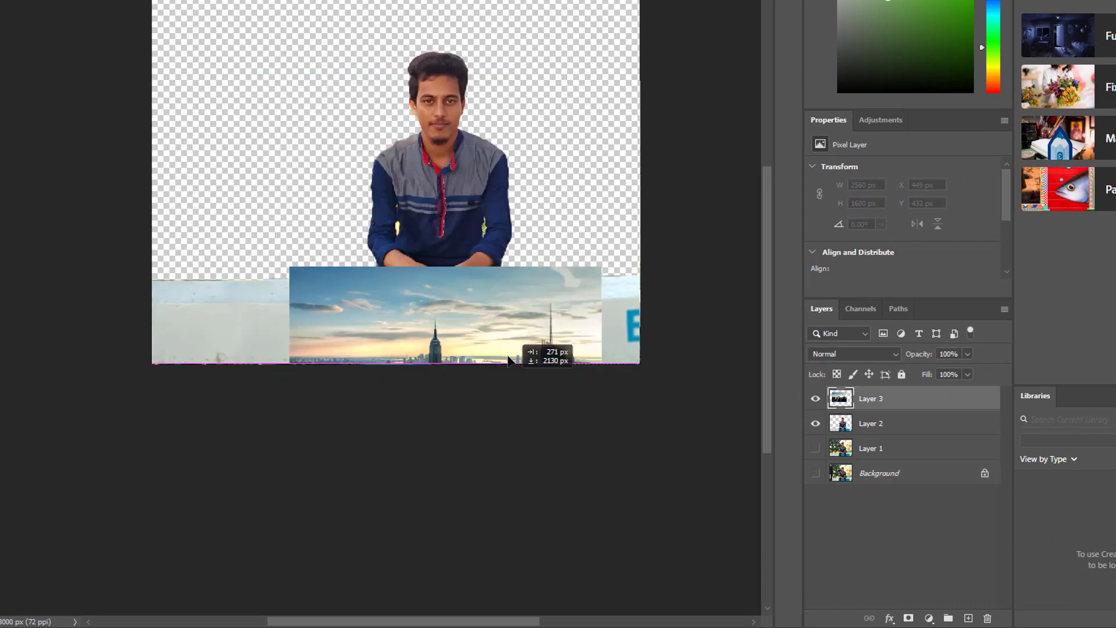
pyautogui.moveTo(464, 209); pyautogui.dragTo(477, 120)
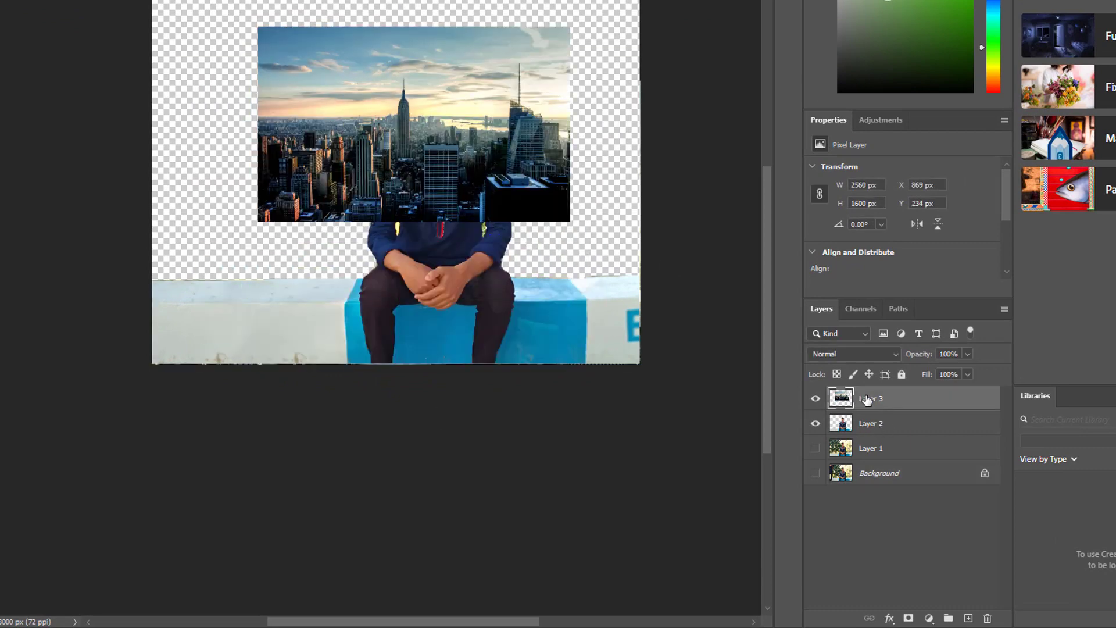
pyautogui.moveTo(867, 399); pyautogui.dragTo(887, 461)
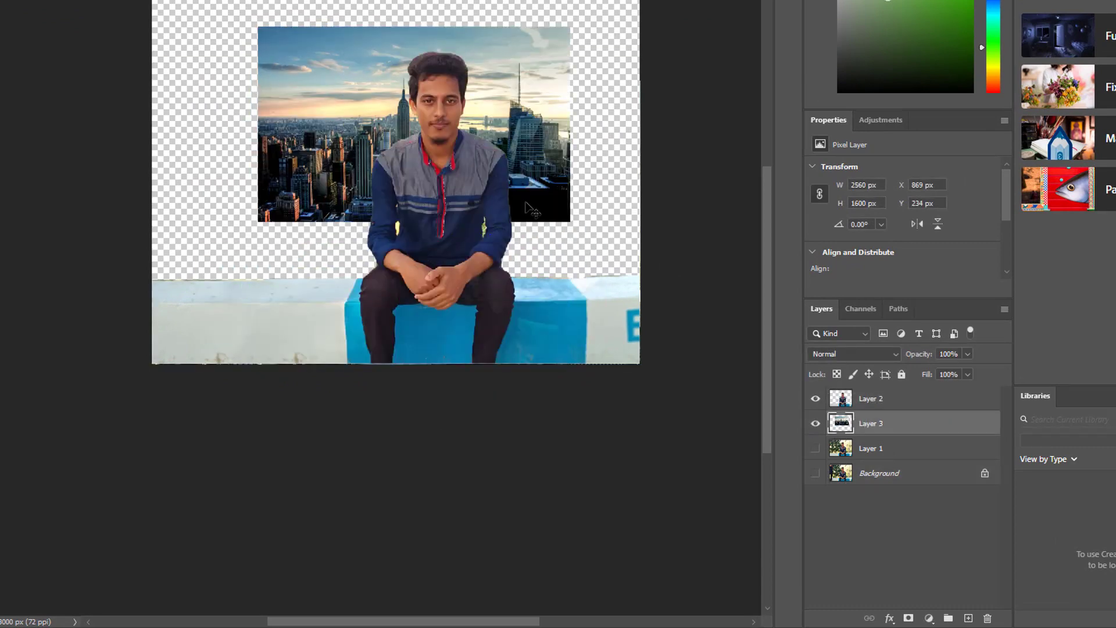
# Enlarge the city layer to about 6179 x 3862 px so it fills the whole background behind the man and wall.
pyautogui.moveTo(462, 233); pyautogui.dragTo(459, 454)
pyautogui.hotkey('ctrl', 't')
pyautogui.moveTo(549, 174); pyautogui.dragTo(612, 142)
pyautogui.press('Return')
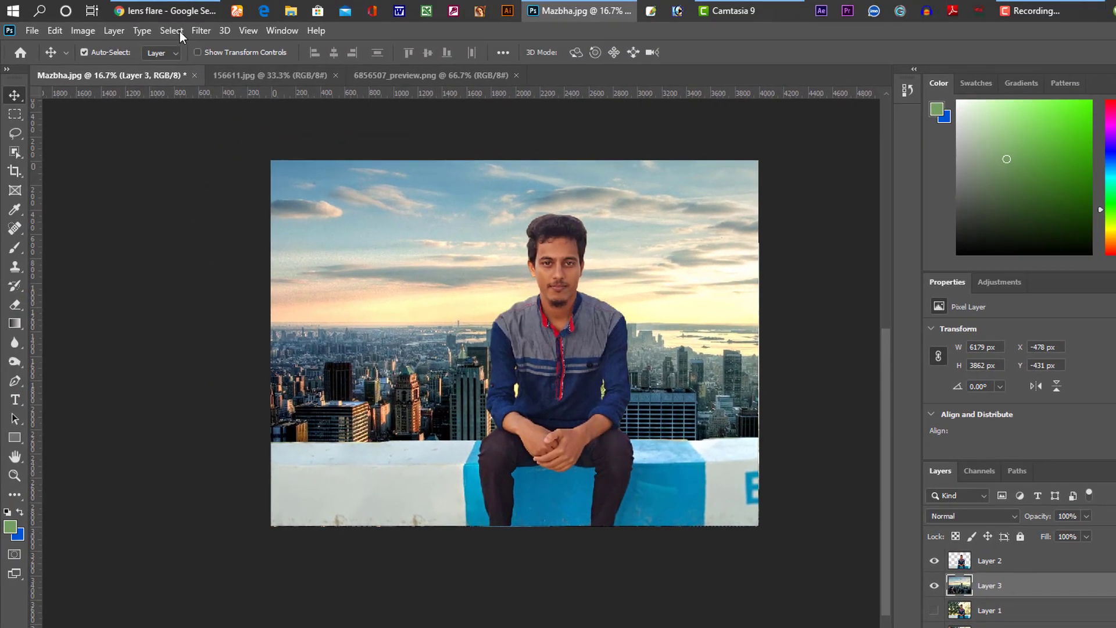
# Apply a Gaussian Blur with a radius of 12.5 pixels to the city layer.
pyautogui.click(195, 29)
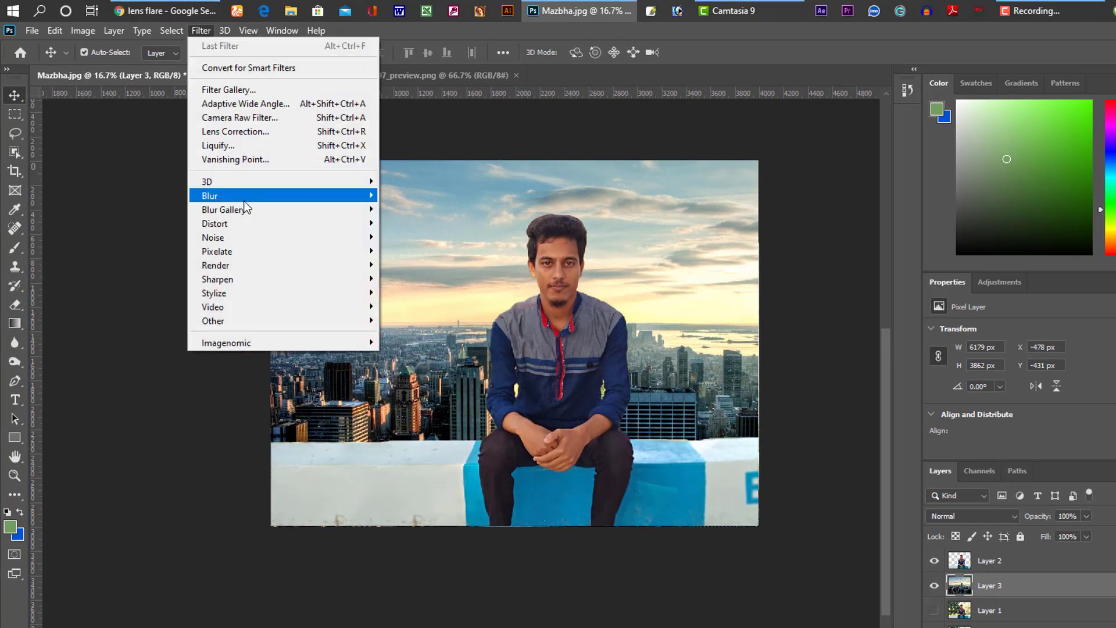
pyautogui.moveTo(245, 200)
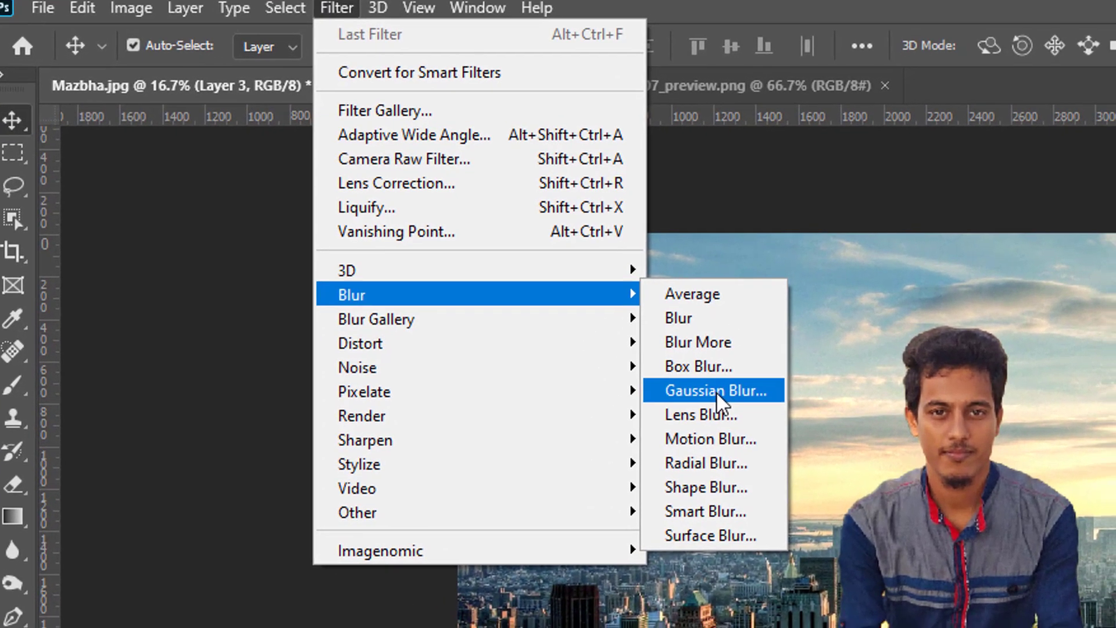
pyautogui.click(716, 391)
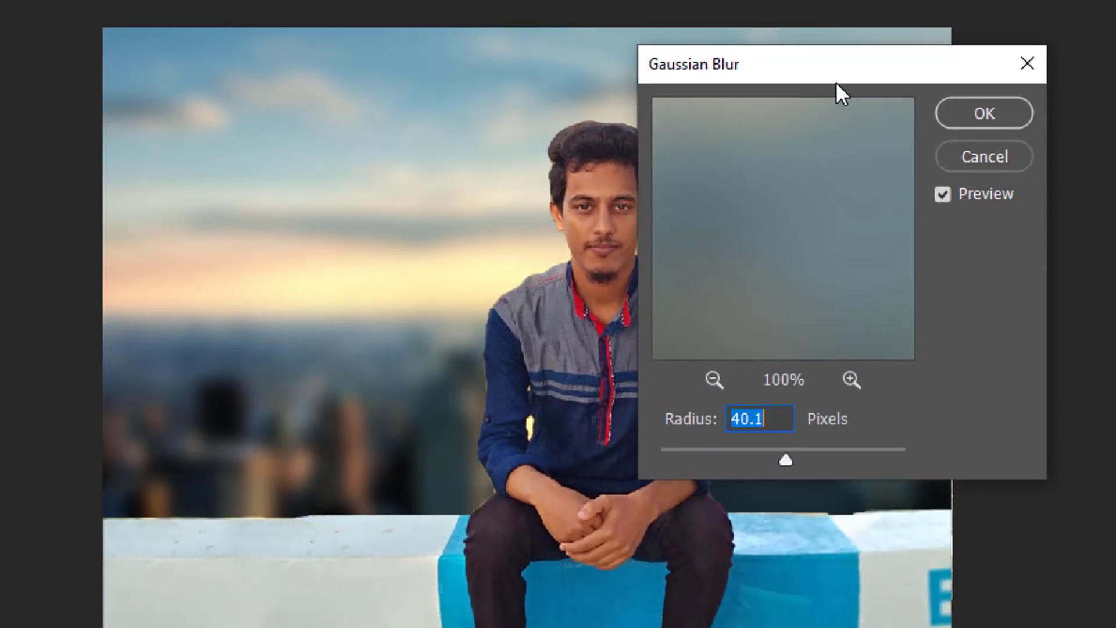
pyautogui.moveTo(837, 81); pyautogui.dragTo(1111, 158)
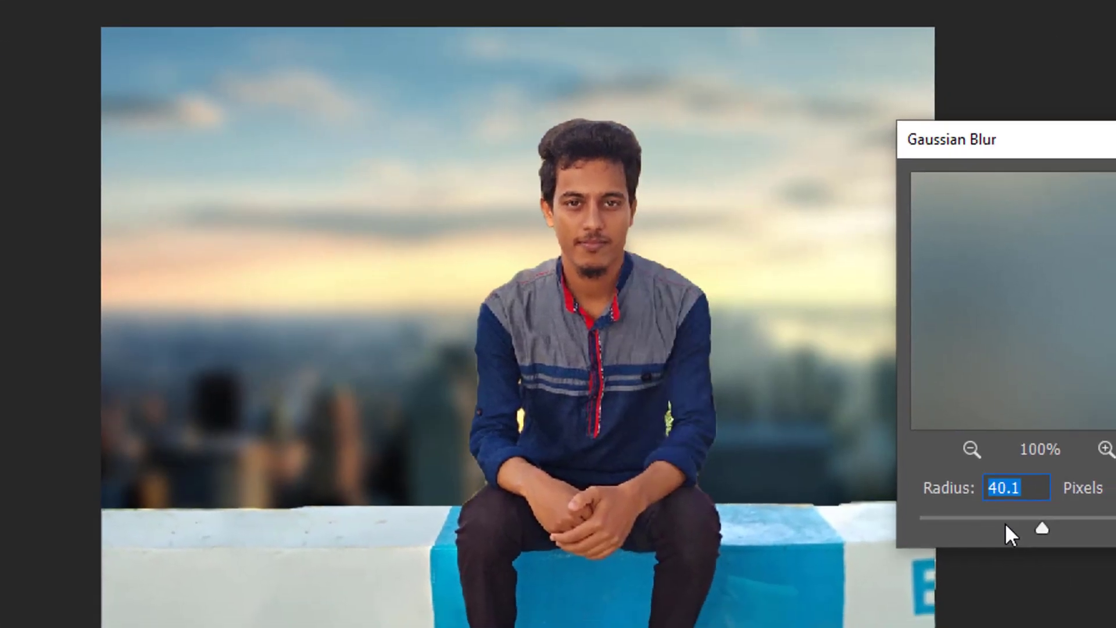
pyautogui.moveTo(1024, 539); pyautogui.dragTo(1036, 537)
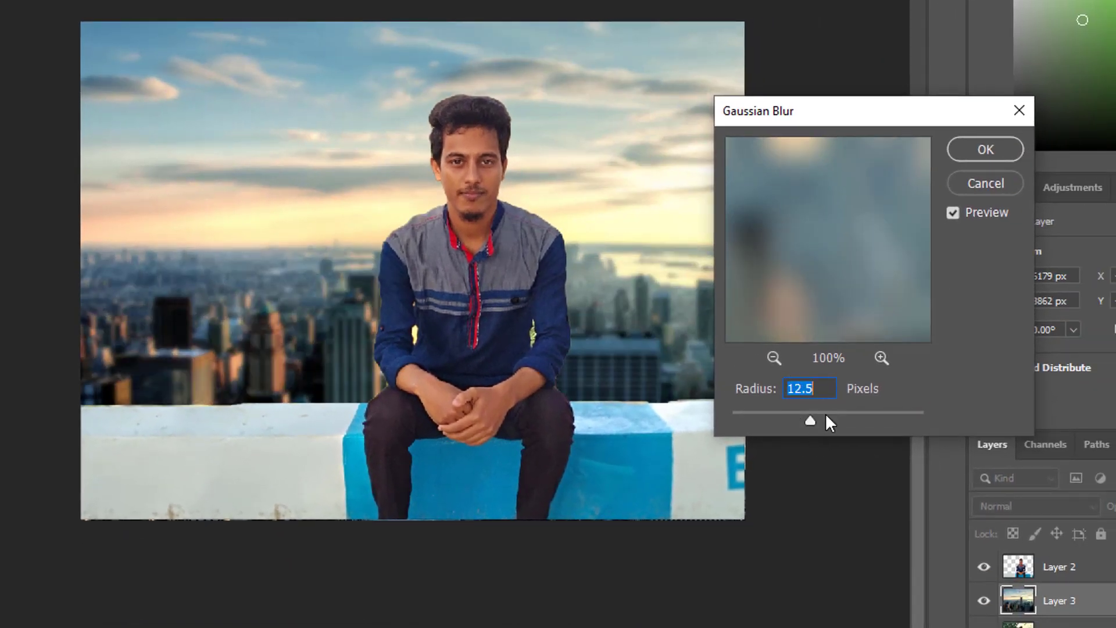
pyautogui.click(980, 150)
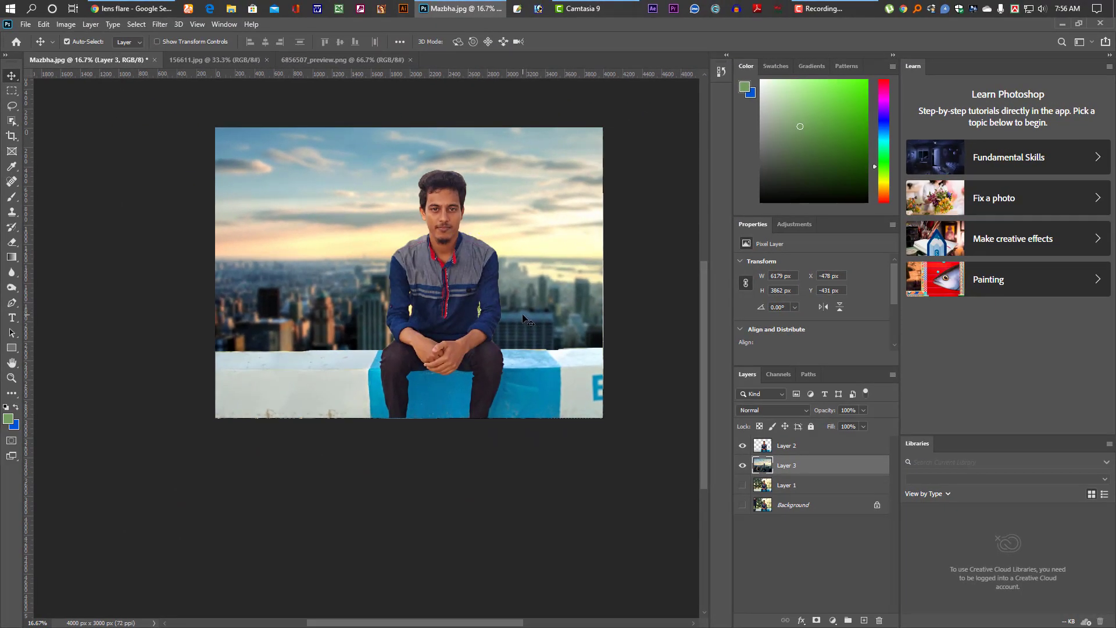
# Switch to the lens flare document 6856507_preview.png.
pyautogui.click(335, 60)
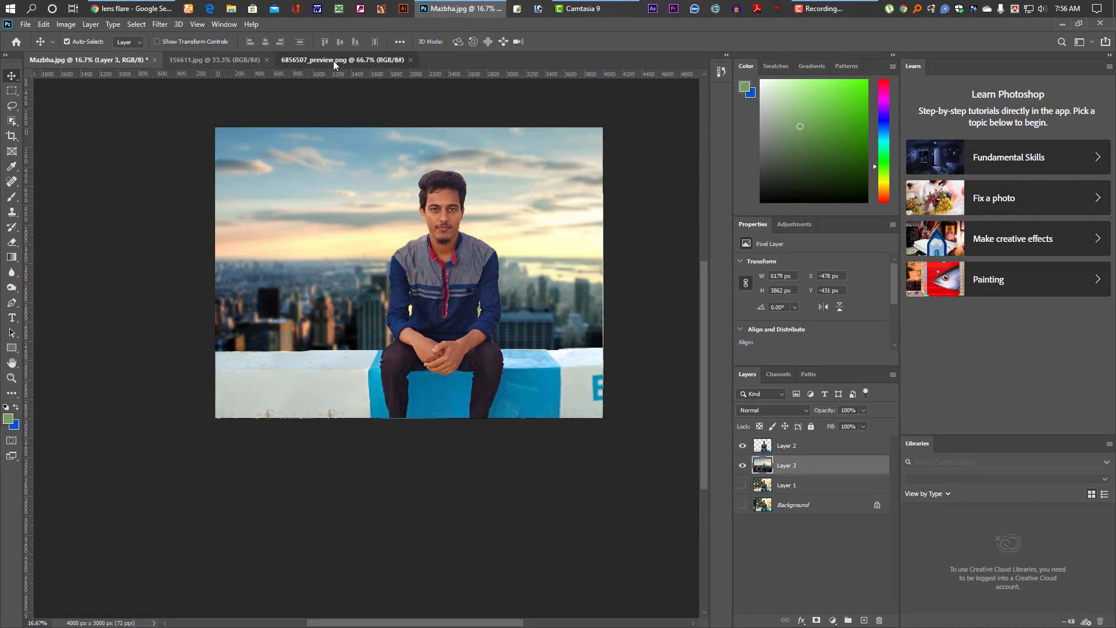
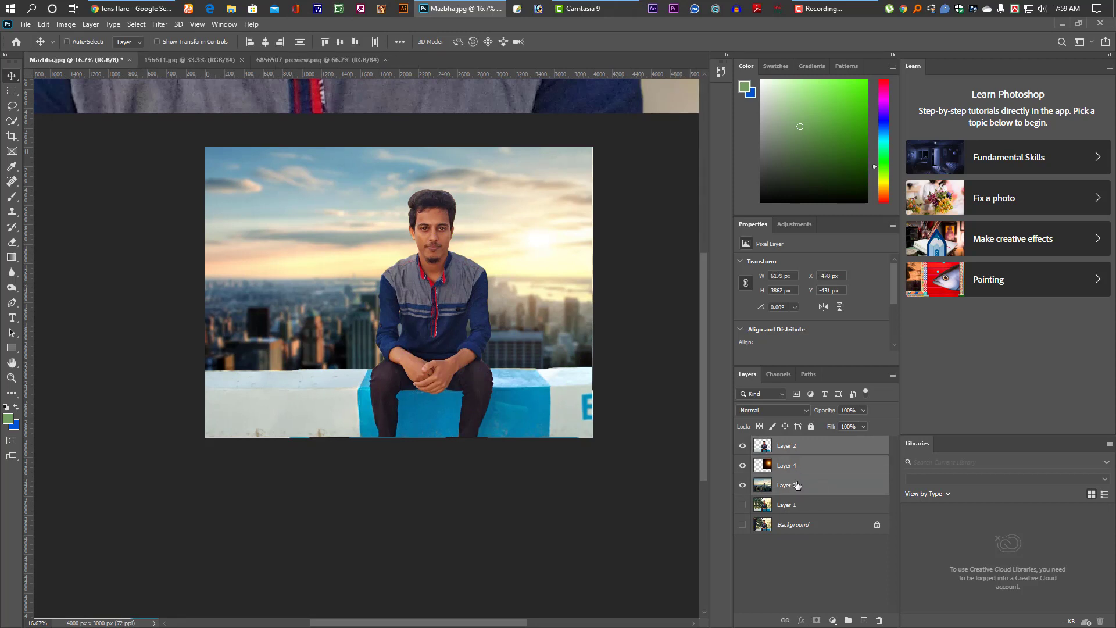
# Merge Layer 2, Layer 4 and Layer 3, and toggle the merged layer's visibility to compare it with Layer 1.
pyautogui.hotkey('ctrl', 'e')
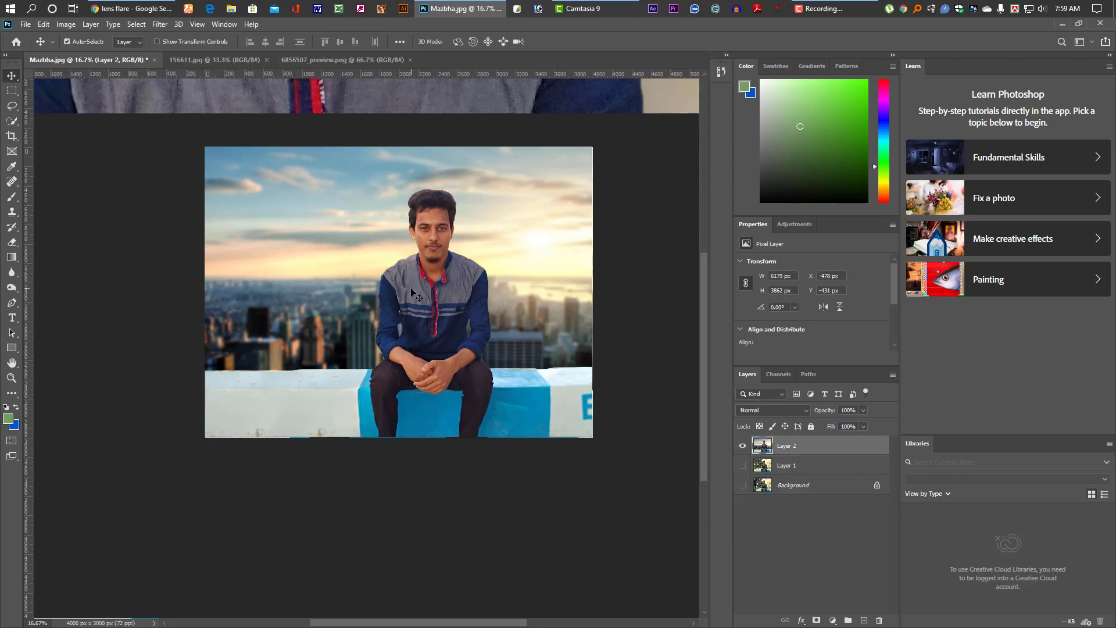
pyautogui.click(742, 465)
pyautogui.click(742, 446)
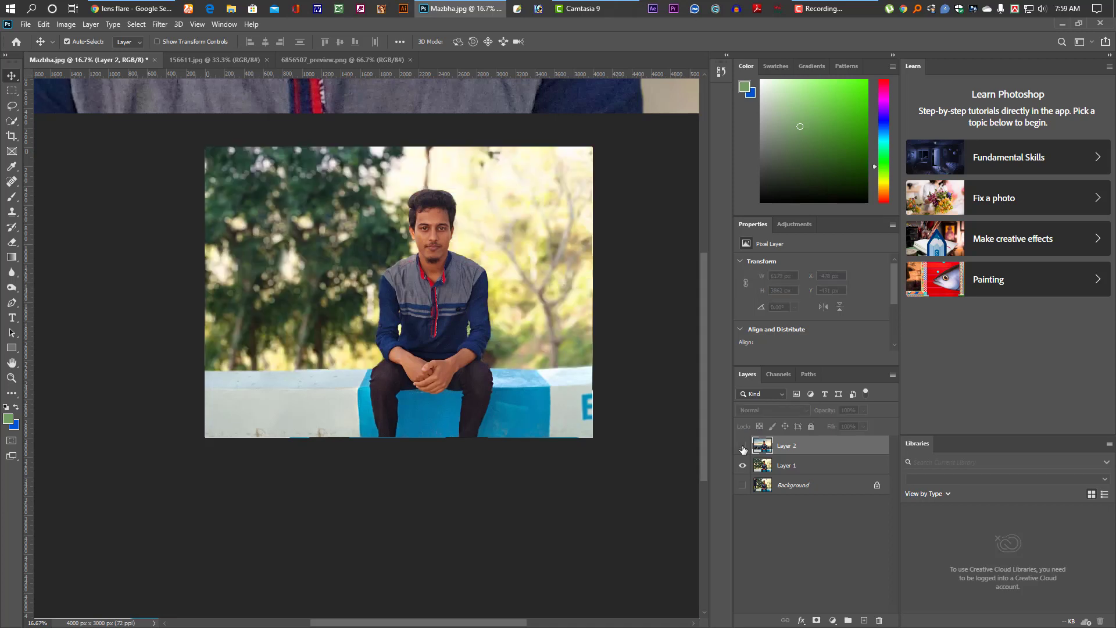
pyautogui.click(743, 446)
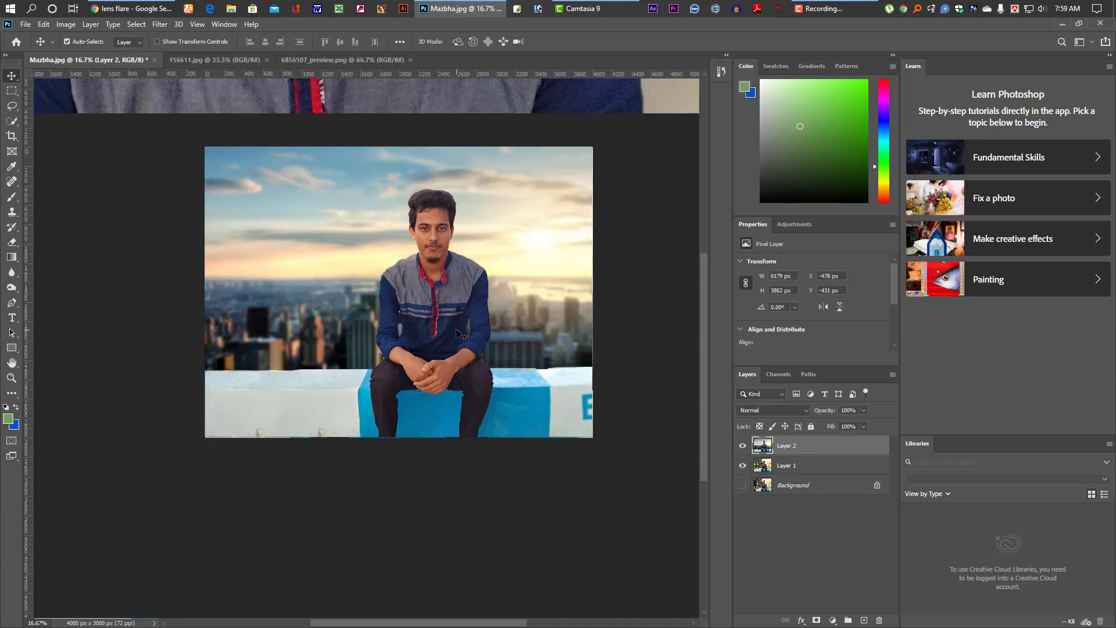
# Open the Camera Raw Filter on Layer 2 and set the exposure to +0.40 and the contrast to +17.
pyautogui.click(161, 24)
pyautogui.hotkey('ctrl', '+')
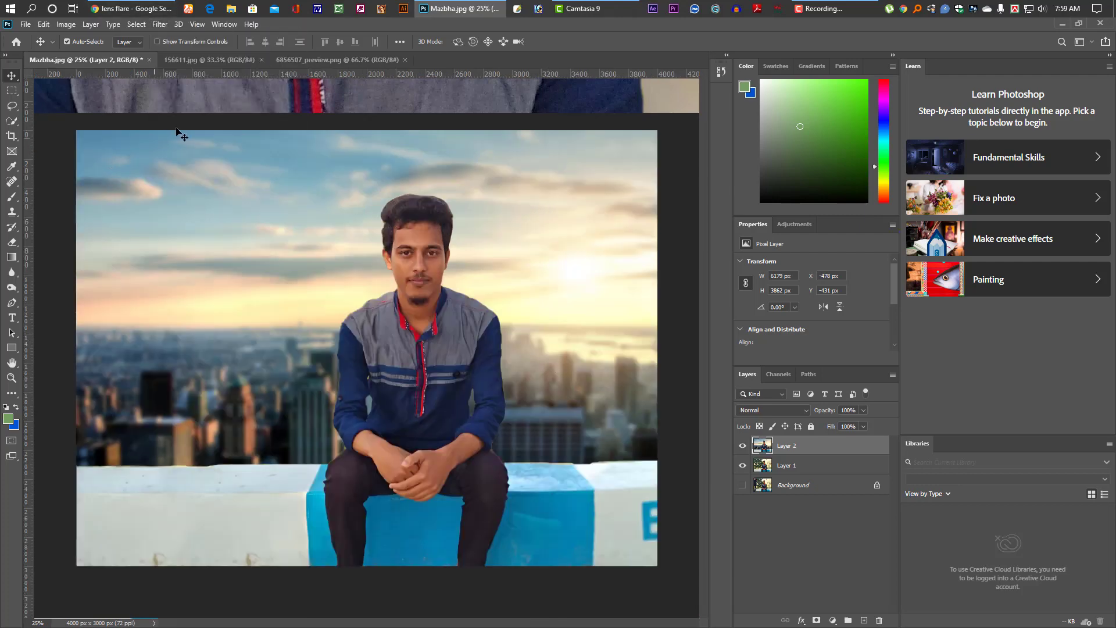
pyautogui.click(160, 24)
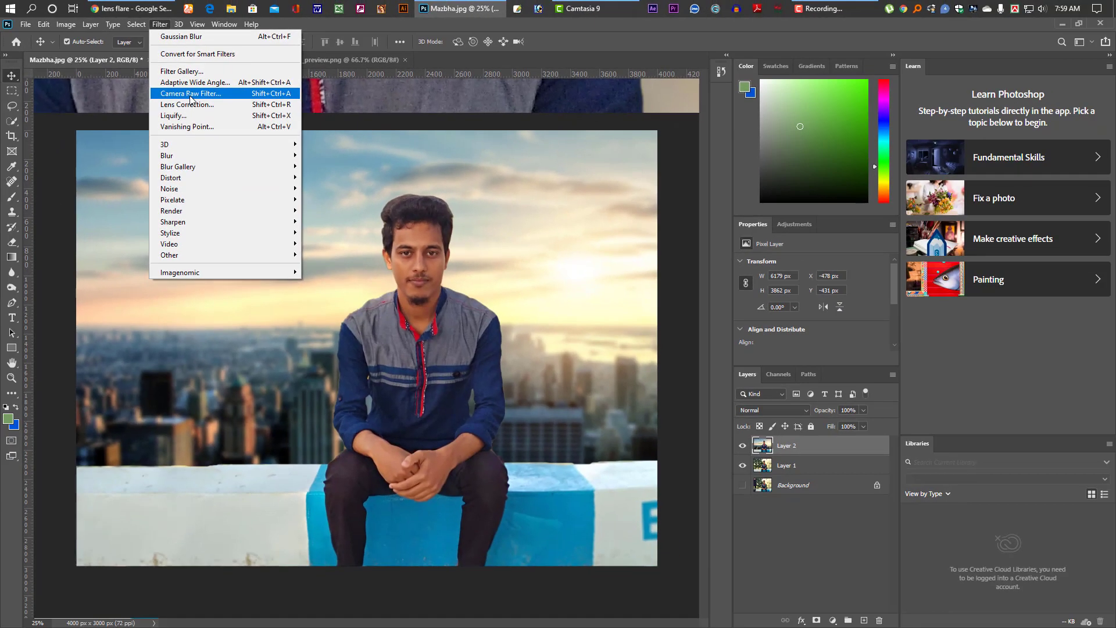
pyautogui.click(278, 369)
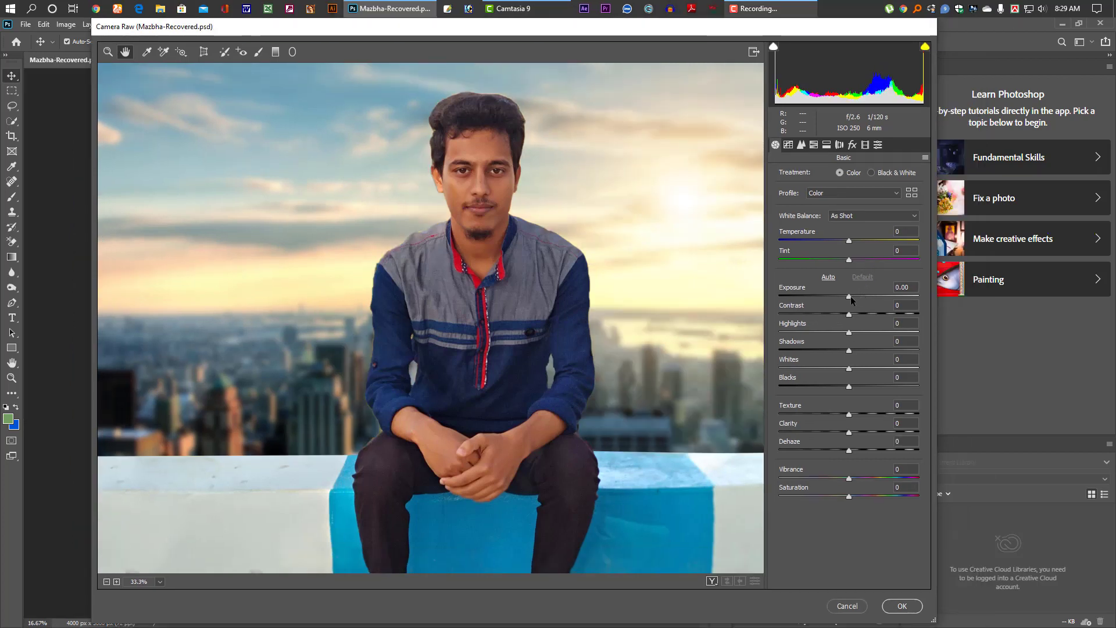
pyautogui.moveTo(850, 295); pyautogui.dragTo(864, 317)
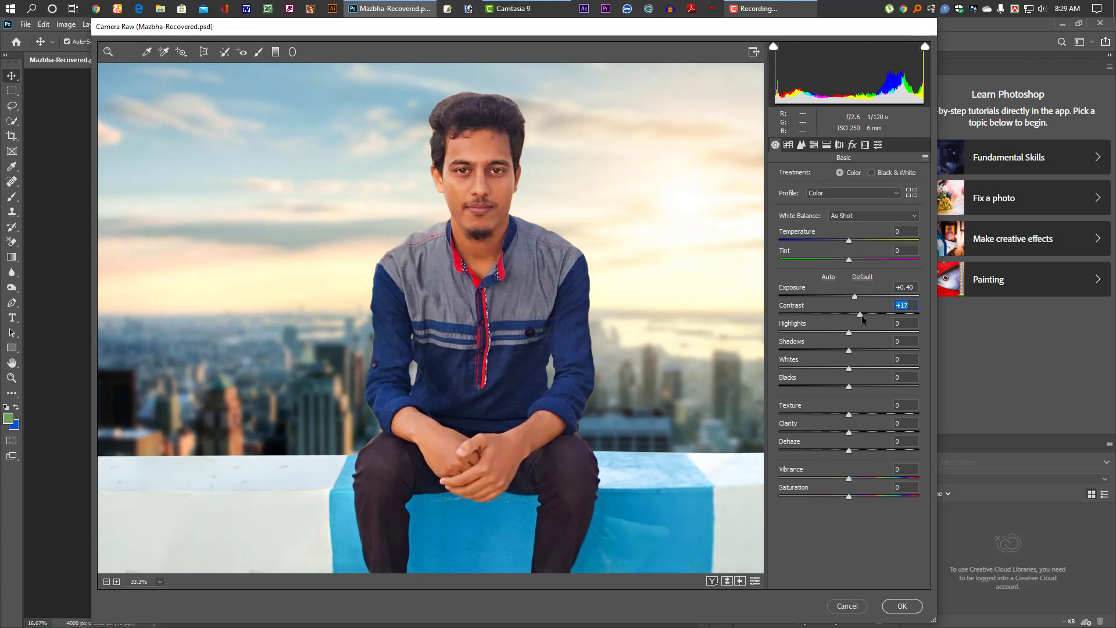
# Set the shadows to -6, whites to +6, clarity to -36 and texture to +32 in the basic adjustments.
pyautogui.click(850, 351)
pyautogui.moveTo(849, 351); pyautogui.dragTo(846, 351)
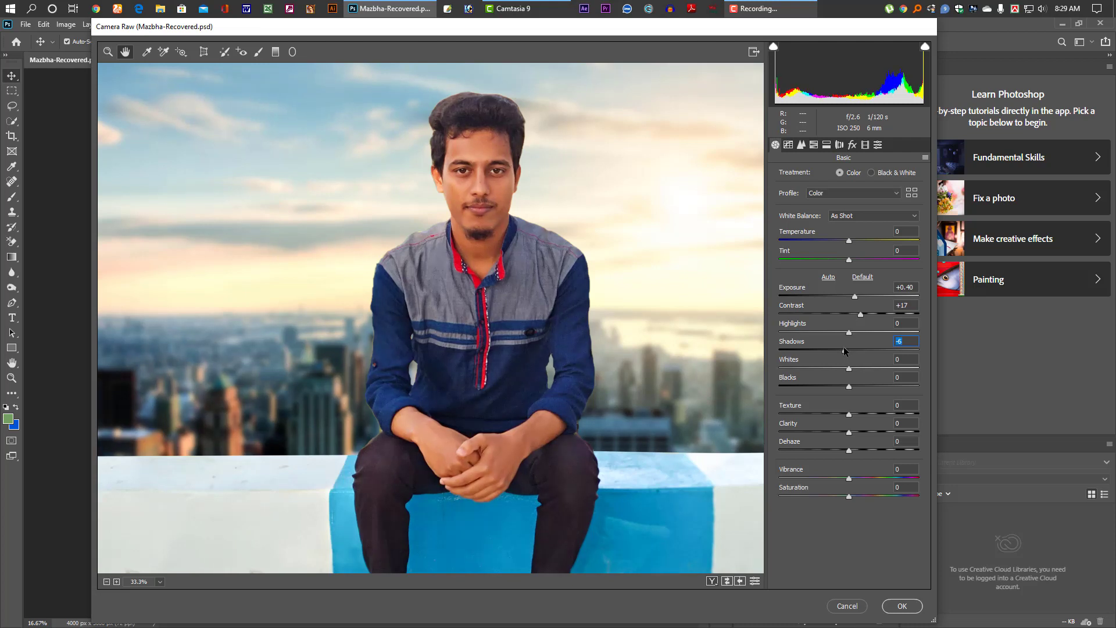
pyautogui.moveTo(850, 369); pyautogui.dragTo(855, 369)
pyautogui.moveTo(849, 432); pyautogui.dragTo(825, 432)
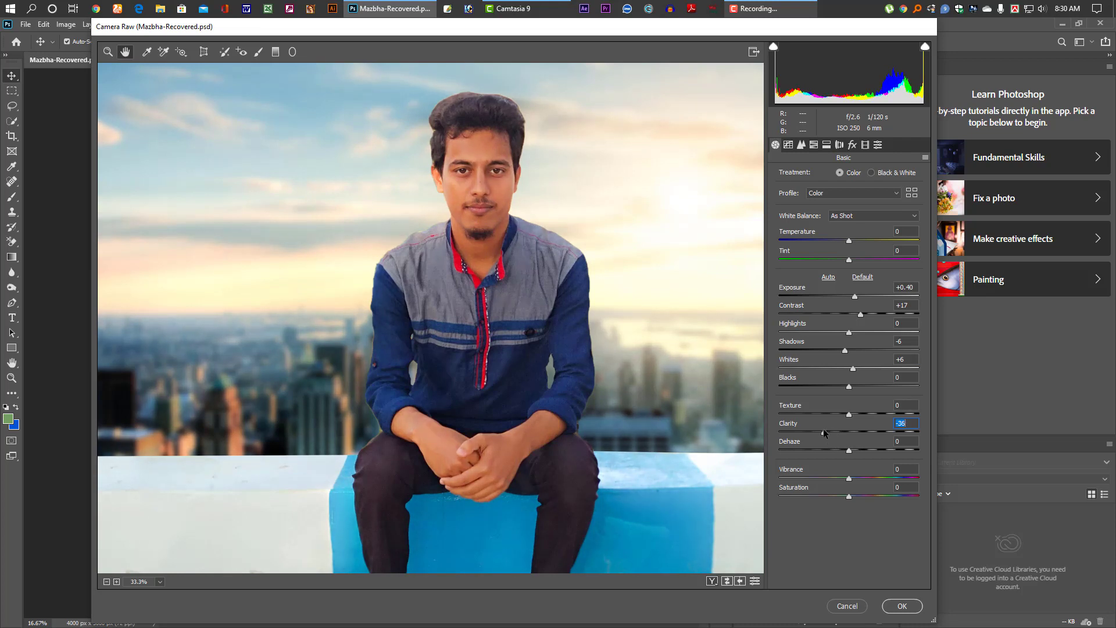
pyautogui.moveTo(850, 413); pyautogui.dragTo(871, 417)
# Try shifting the hue of the oranges in the HSL adjustments, and reset it to 0.
pyautogui.click(815, 145)
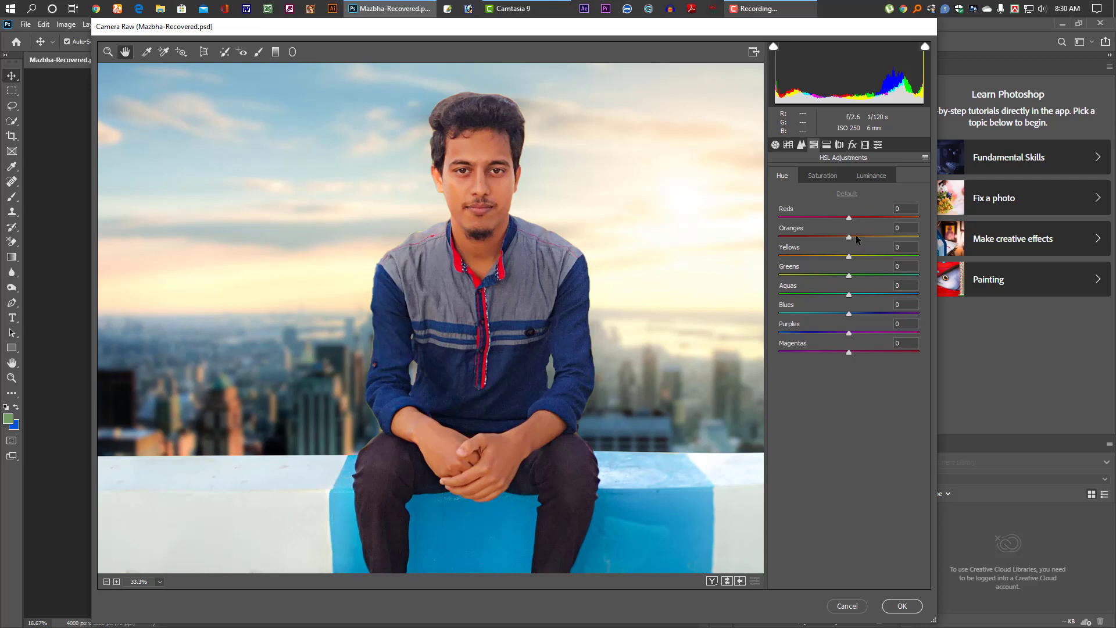
pyautogui.moveTo(849, 239); pyautogui.dragTo(834, 238)
pyautogui.hotkey('shift', 'Up')
pyautogui.hotkey('shift', 'Up')
pyautogui.write('0')
# Set the HSL saturation to -41 for oranges, +18 for reds, +99 for yellows and +39 for blues.
pyautogui.click(830, 177)
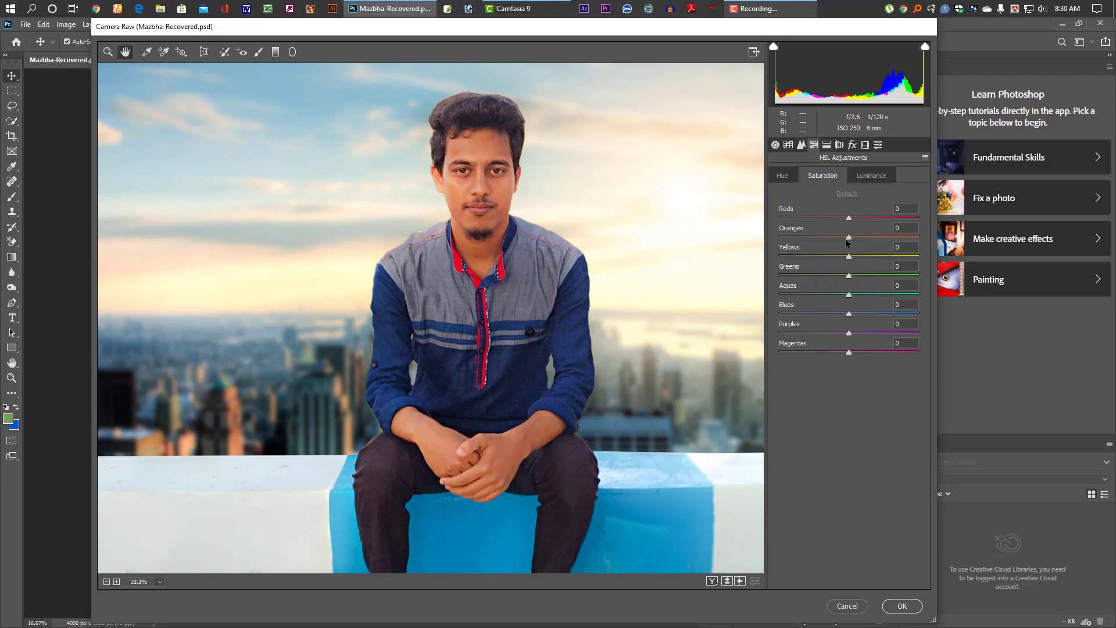
pyautogui.moveTo(849, 238); pyautogui.dragTo(828, 236)
pyautogui.moveTo(850, 218); pyautogui.dragTo(856, 217)
pyautogui.moveTo(849, 258); pyautogui.dragTo(917, 267)
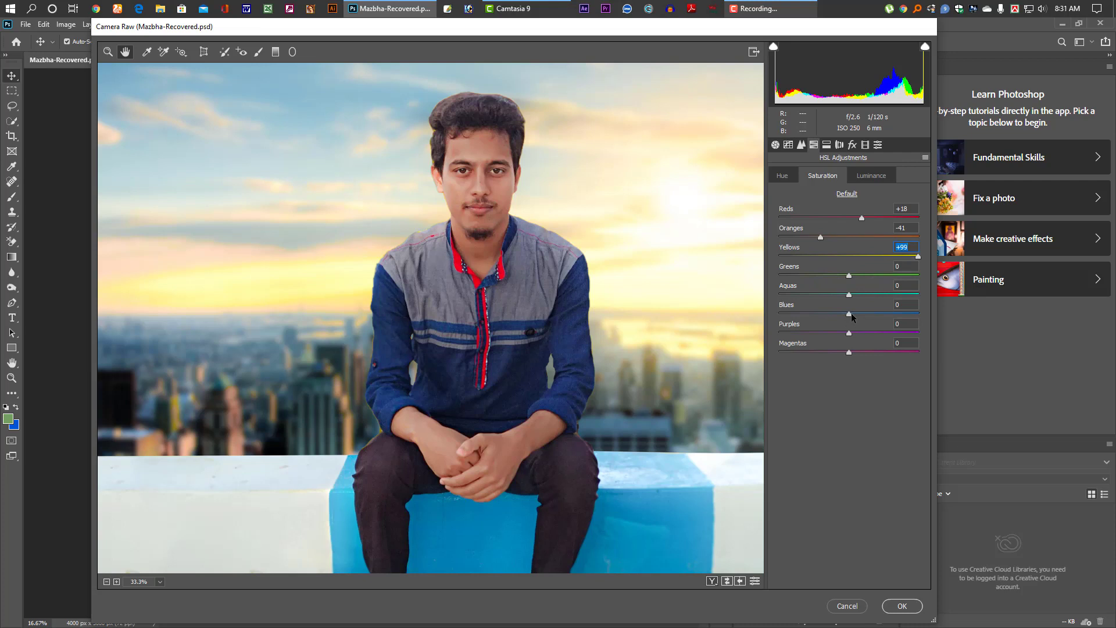
pyautogui.moveTo(851, 316); pyautogui.dragTo(878, 319)
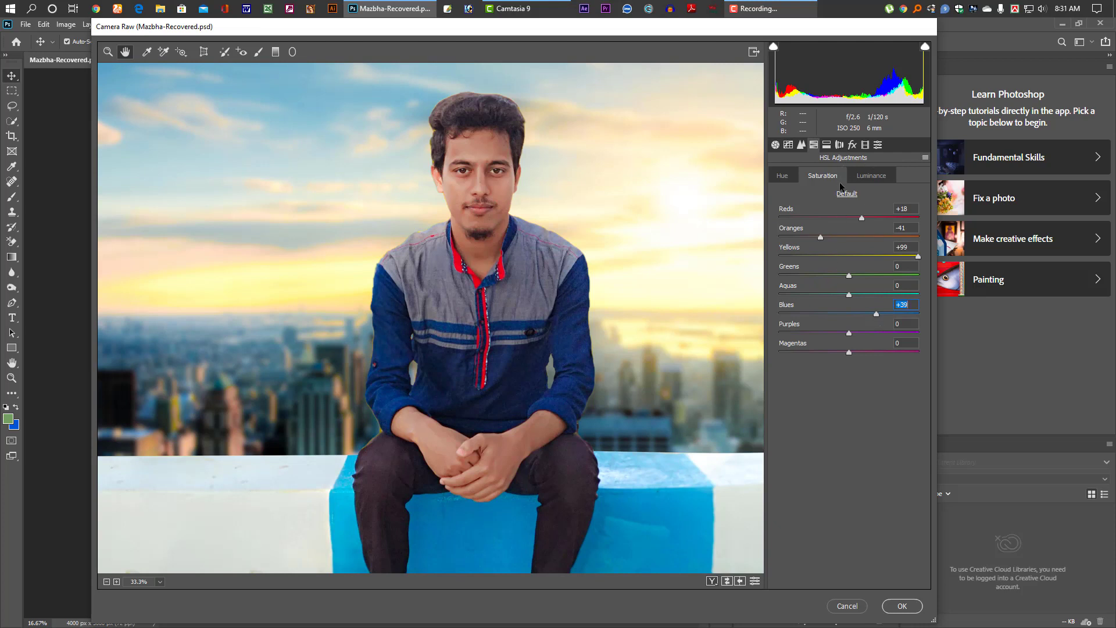
# Add a post-crop vignette with an amount of -64 and a midpoint of 32.
pyautogui.click(826, 145)
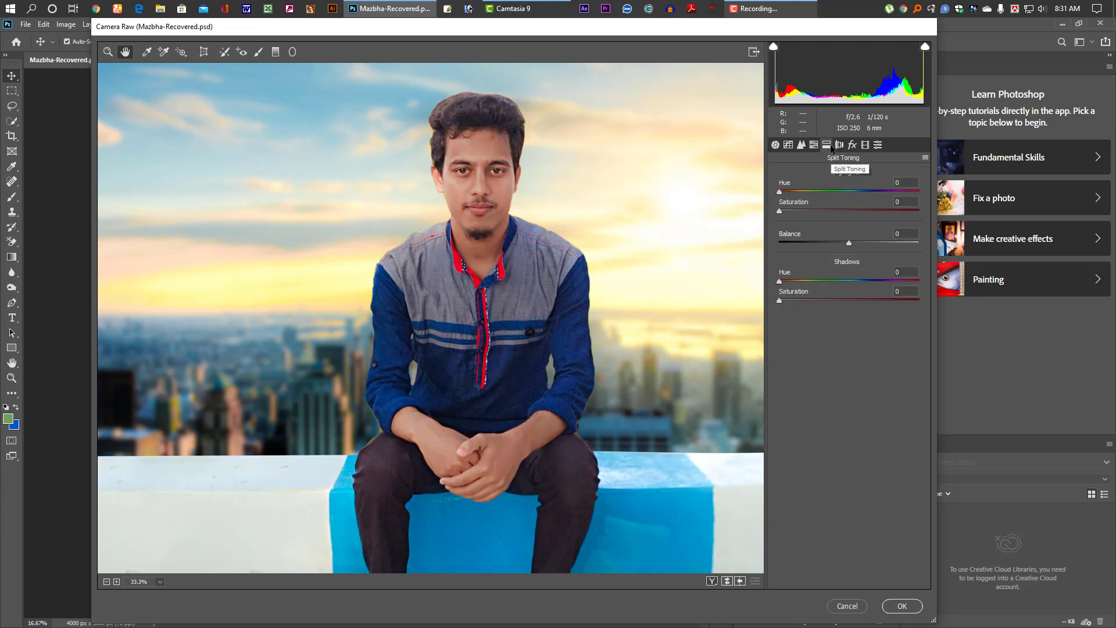
pyautogui.click(839, 146)
pyautogui.click(853, 145)
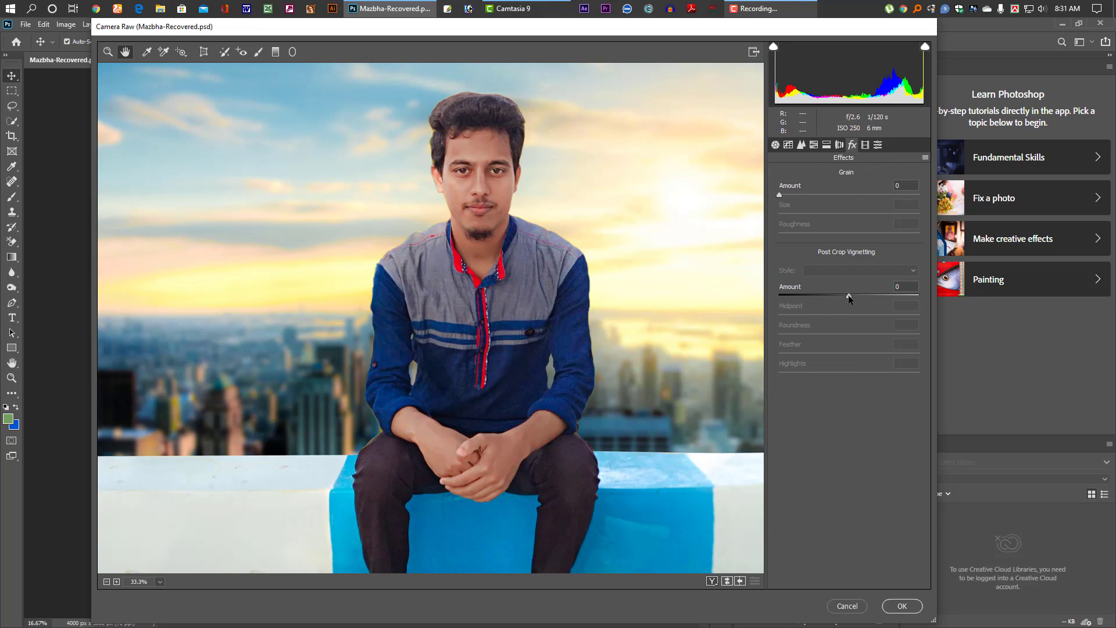
pyautogui.moveTo(849, 296); pyautogui.dragTo(804, 295)
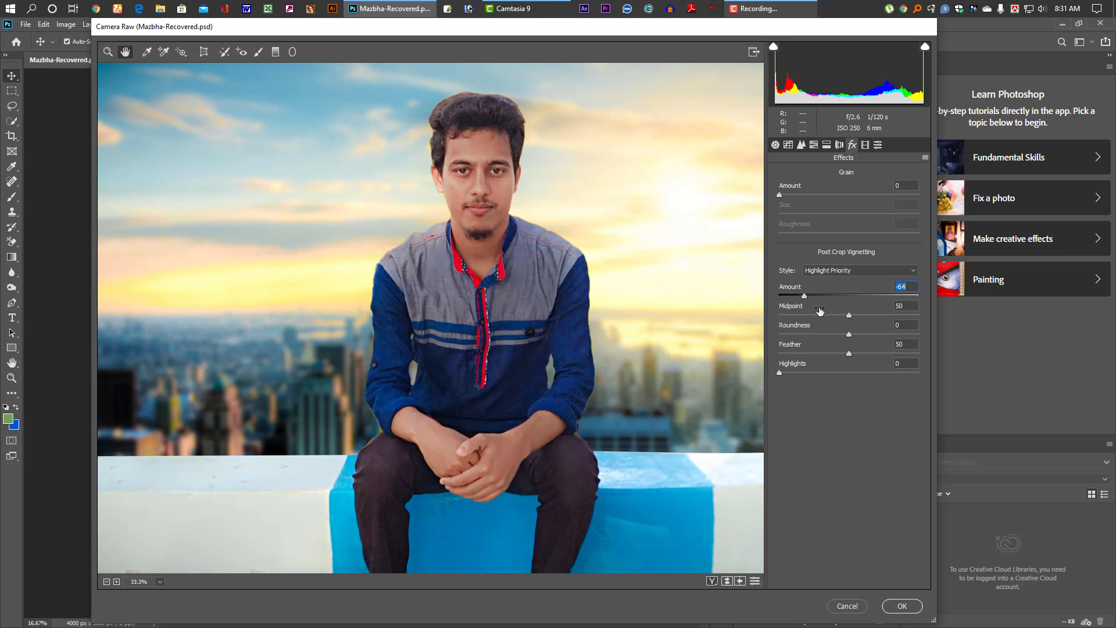
pyautogui.moveTo(849, 315); pyautogui.dragTo(832, 315)
pyautogui.press('Down')
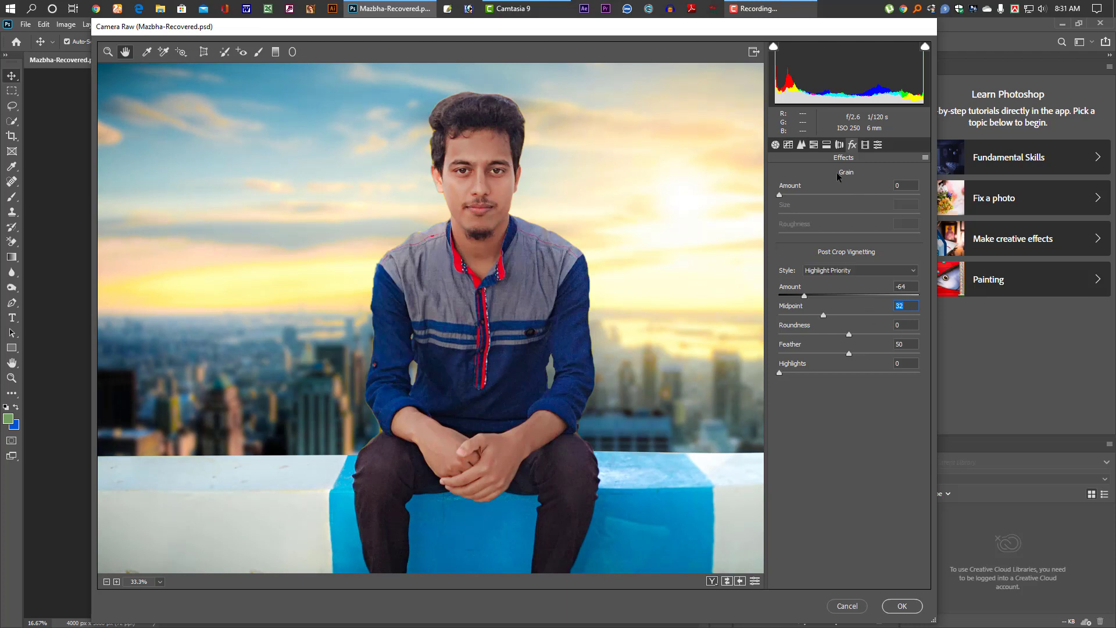
# Cool the white balance by setting the temperature to -8.
pyautogui.click(778, 146)
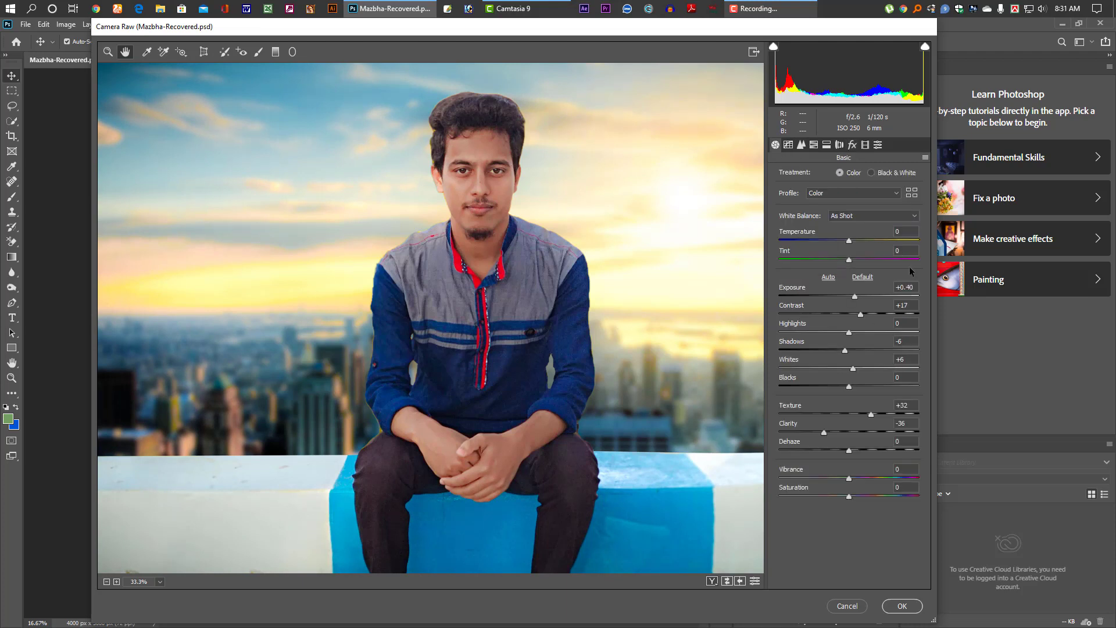
pyautogui.click(844, 240)
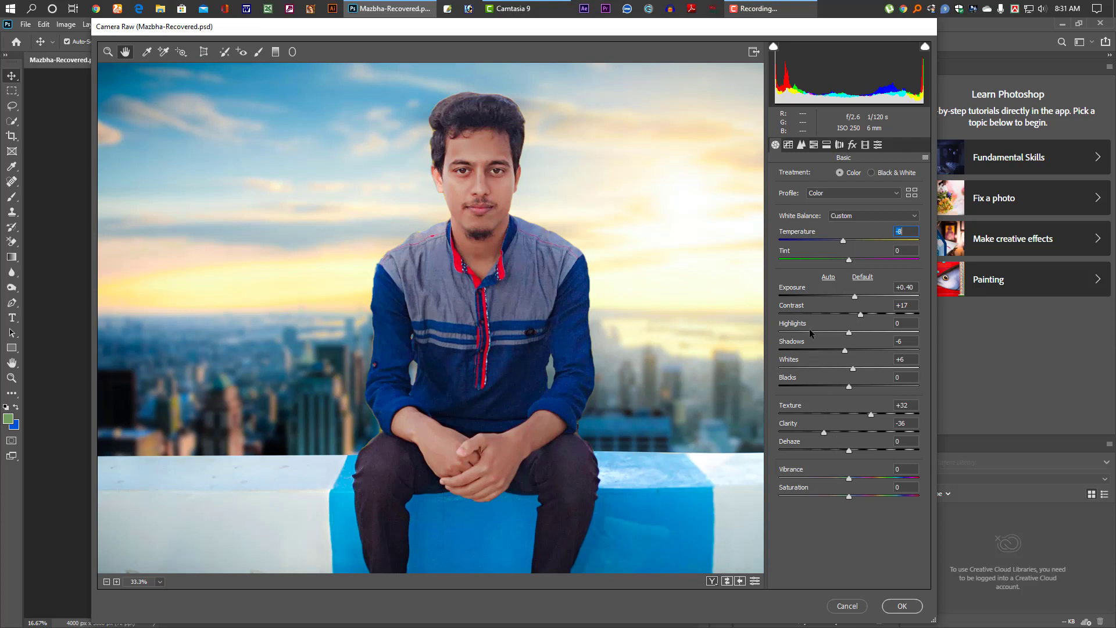
# Strengthen the post-crop vignette to an amount of -83 and a midpoint of 15.
pyautogui.click(801, 147)
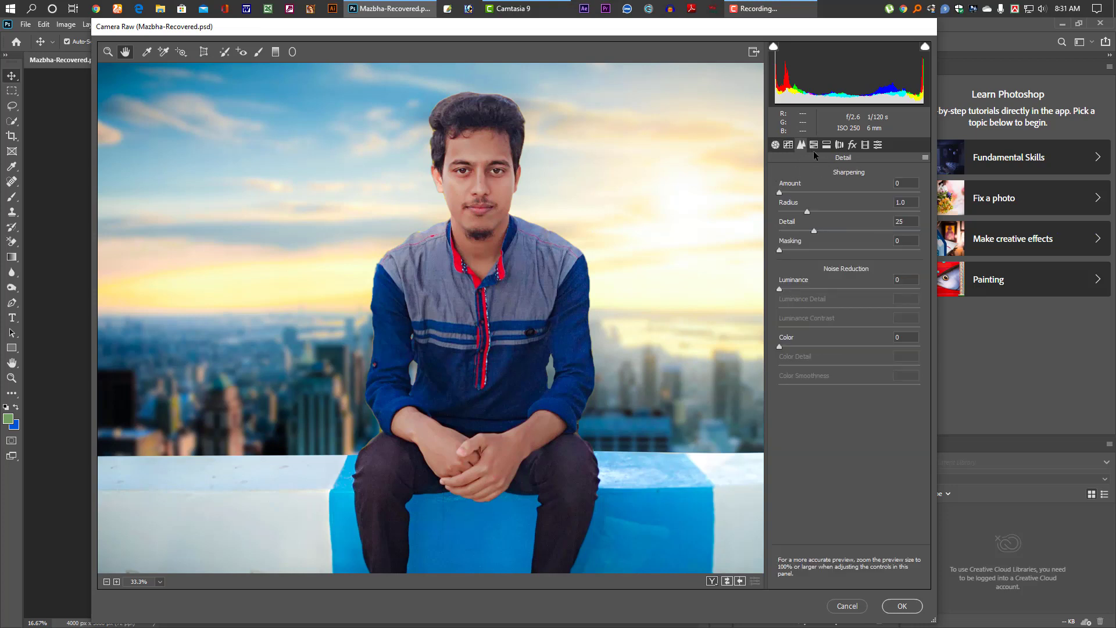
pyautogui.click(815, 145)
pyautogui.click(826, 145)
pyautogui.click(839, 145)
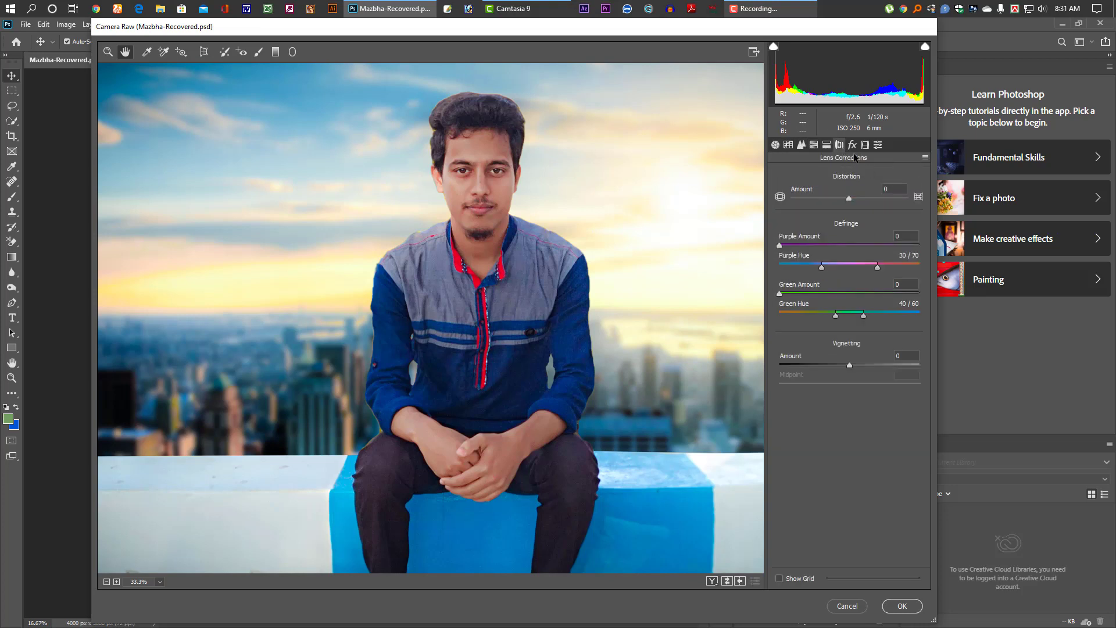
pyautogui.click(852, 147)
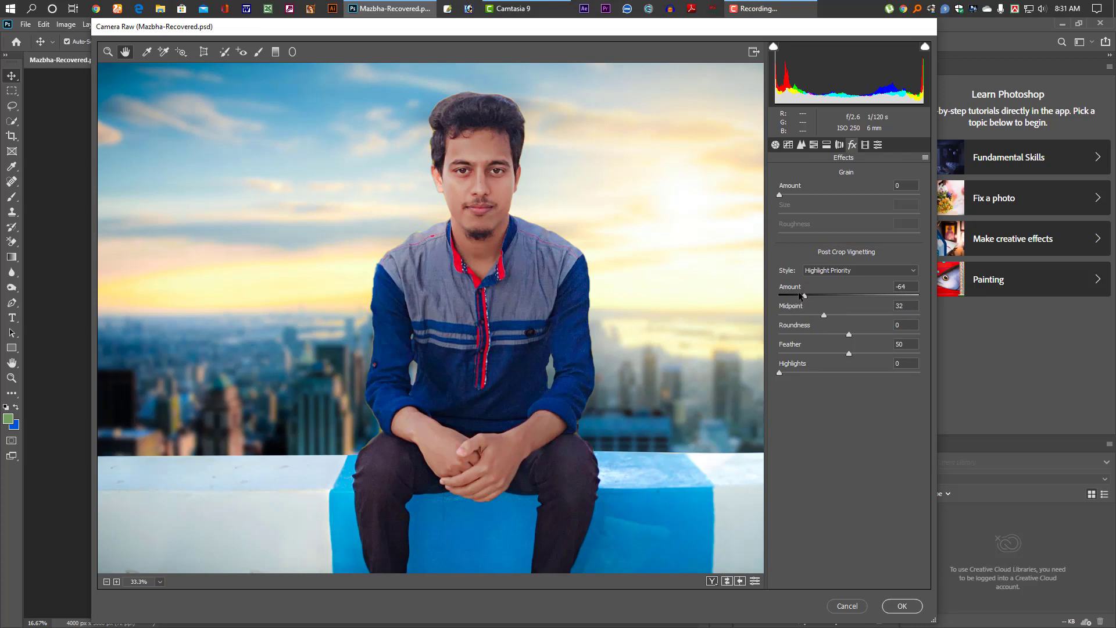
pyautogui.moveTo(800, 296); pyautogui.dragTo(788, 298)
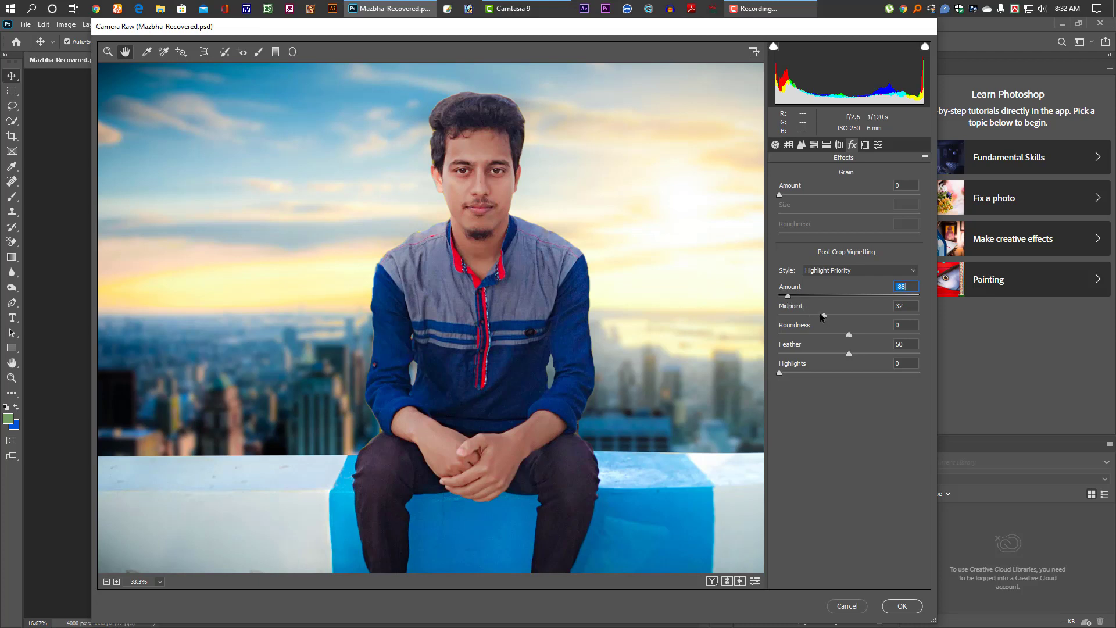
pyautogui.moveTo(822, 314)
pyautogui.mouseDown()
pyautogui.moveTo(792, 317)
pyautogui.moveTo(810, 317)
pyautogui.mouseUp()
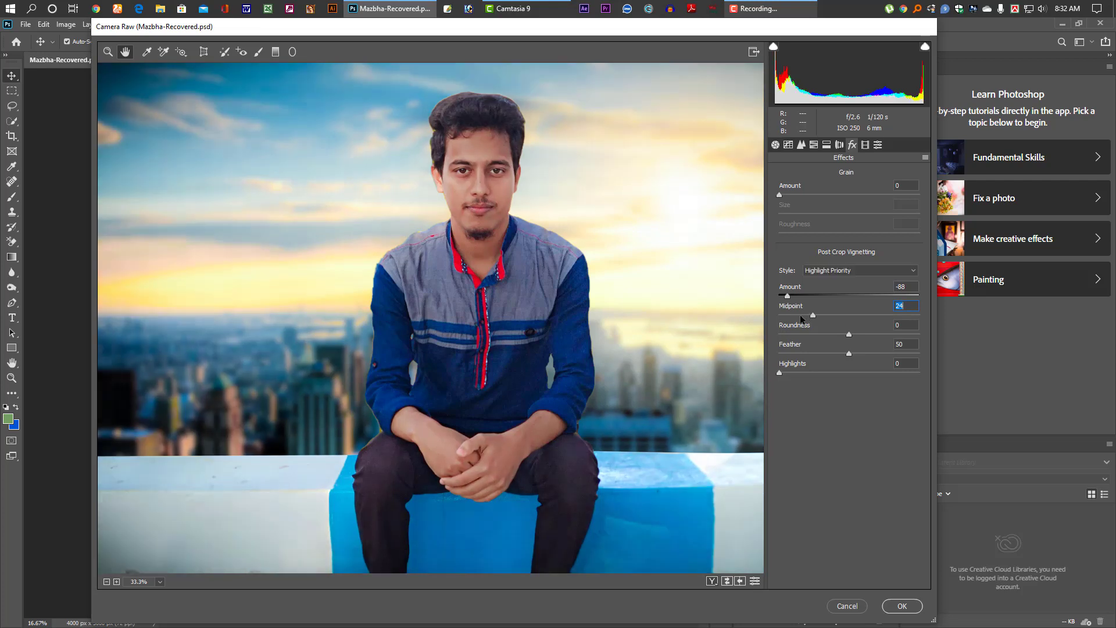
pyautogui.click(801, 318)
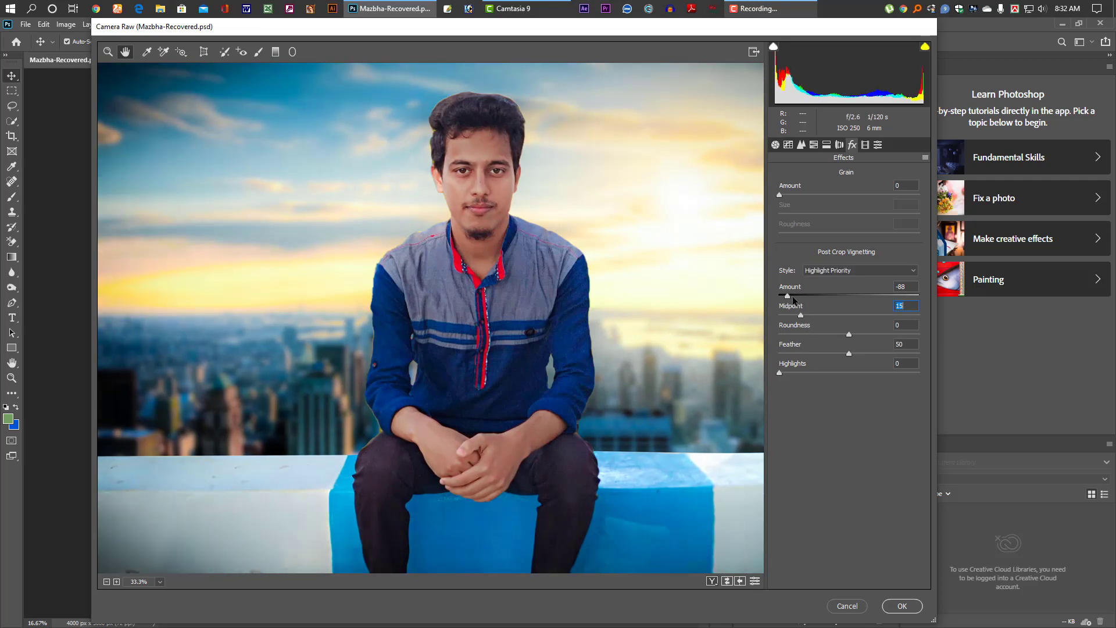
pyautogui.click(791, 298)
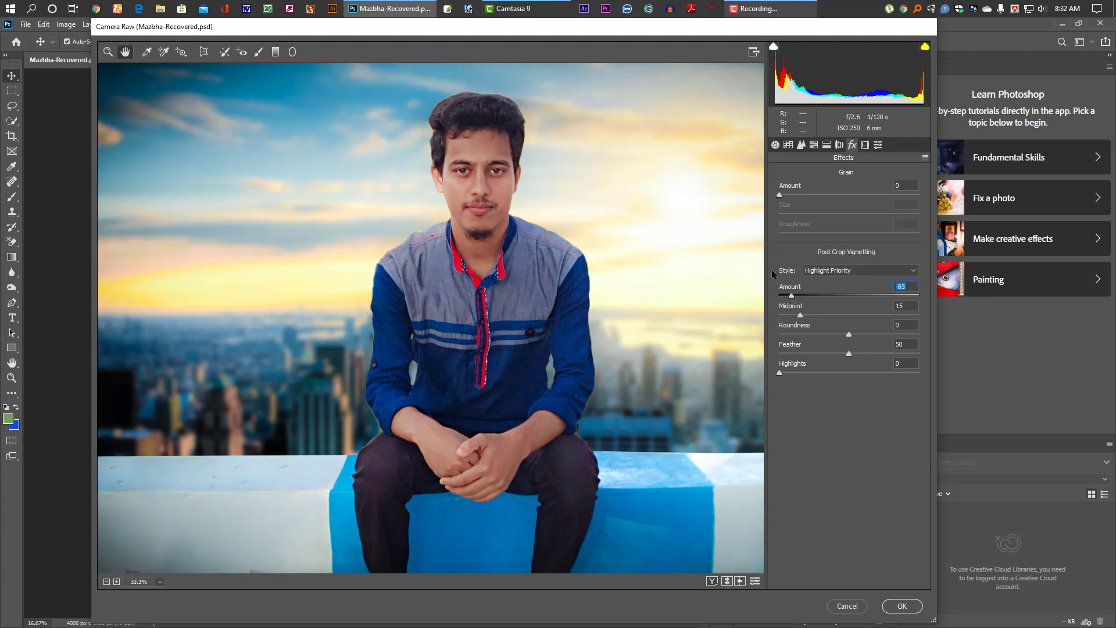
# Raise the overall saturation to +9 and set the HSL saturation of the oranges to -49.
pyautogui.click(776, 145)
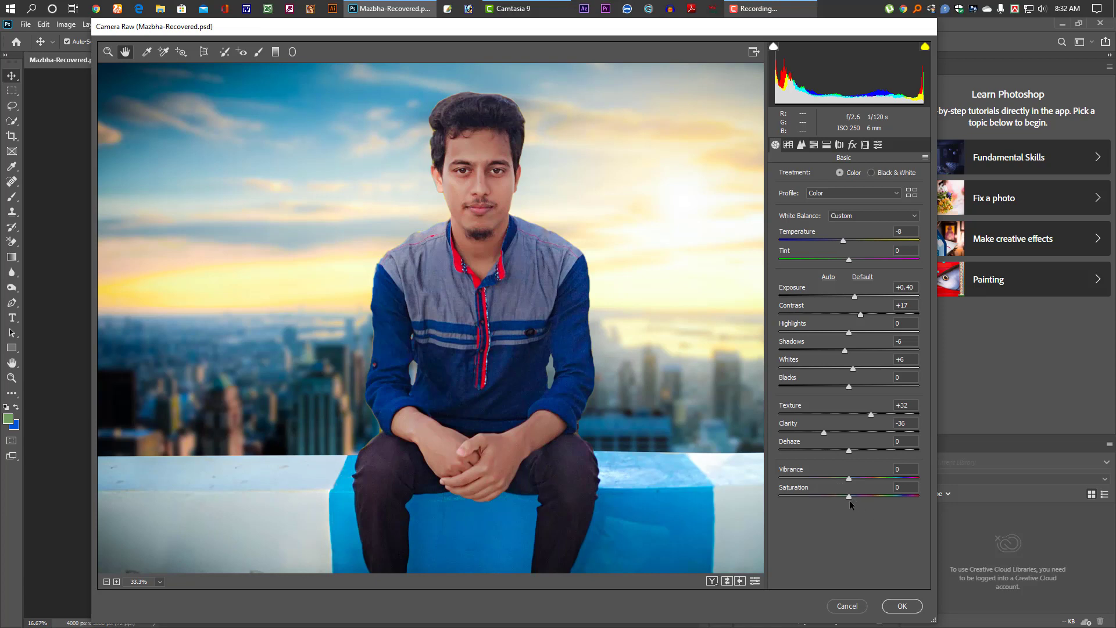
pyautogui.moveTo(849, 497); pyautogui.dragTo(855, 496)
pyautogui.click(814, 144)
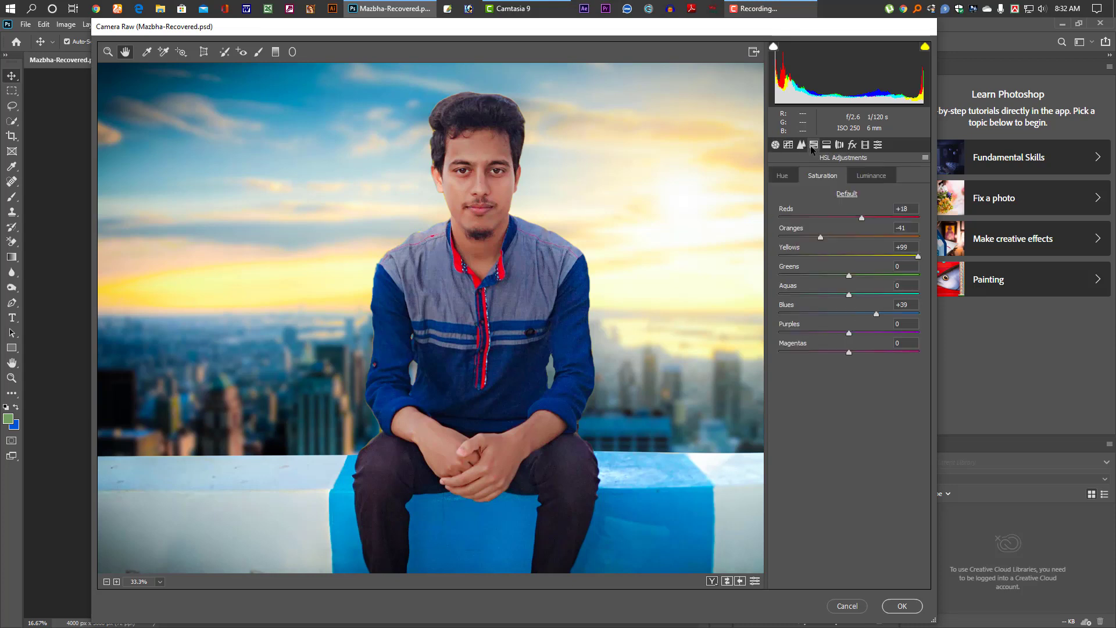
pyautogui.click(817, 235)
# Lower the shadows to -32 and apply the Camera Raw adjustments to Layer 2.
pyautogui.click(775, 145)
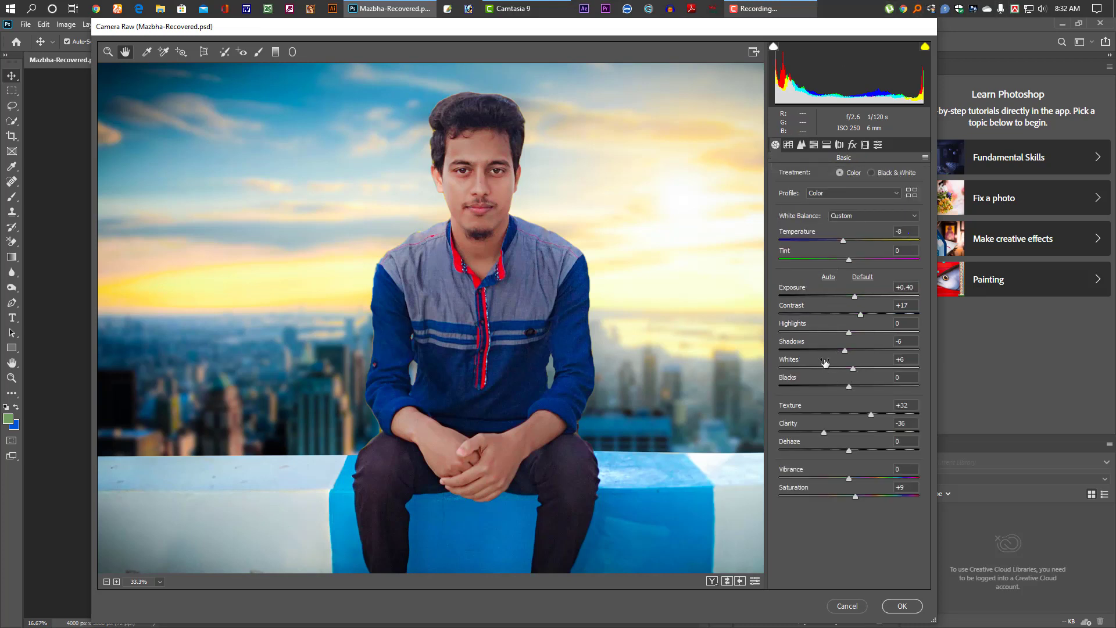
pyautogui.click(841, 350)
pyautogui.moveTo(839, 349); pyautogui.dragTo(828, 353)
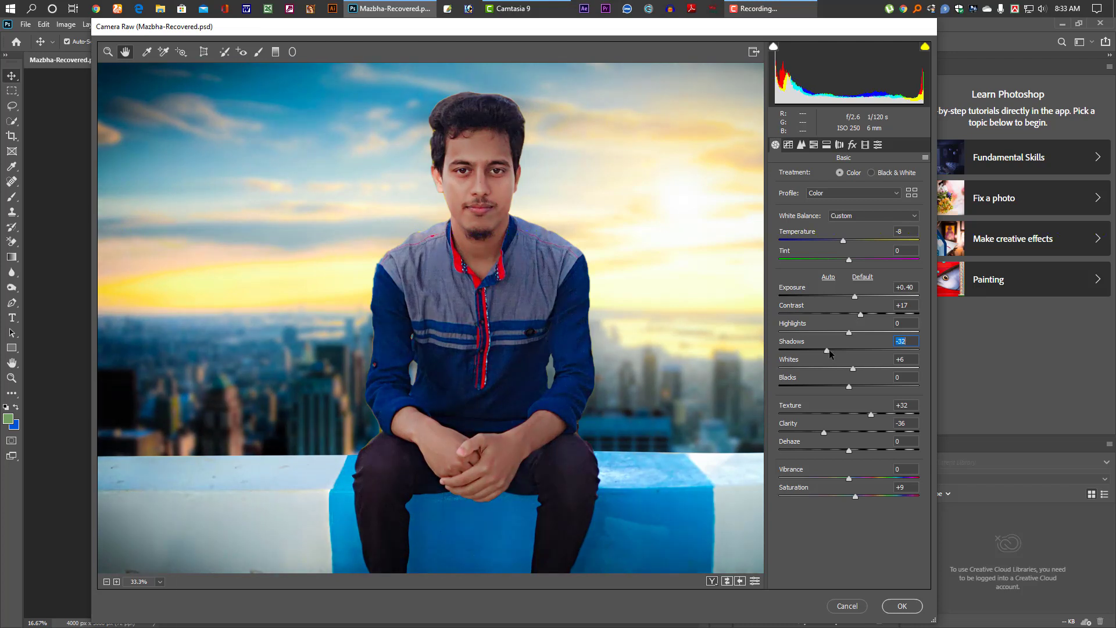
pyautogui.click(827, 145)
pyautogui.click(814, 144)
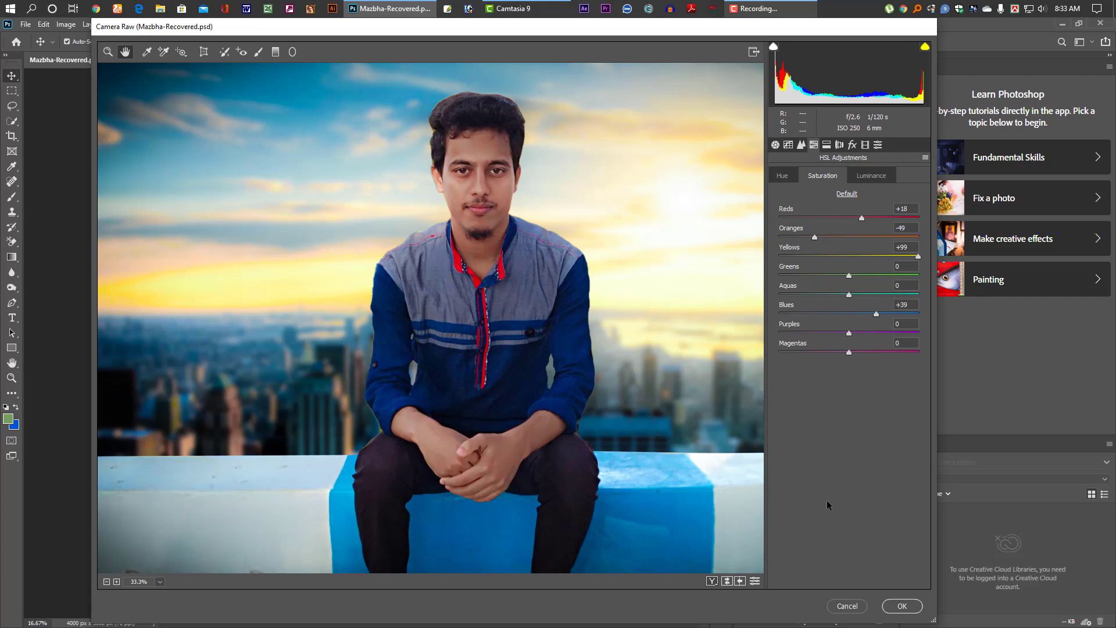
pyautogui.click(903, 608)
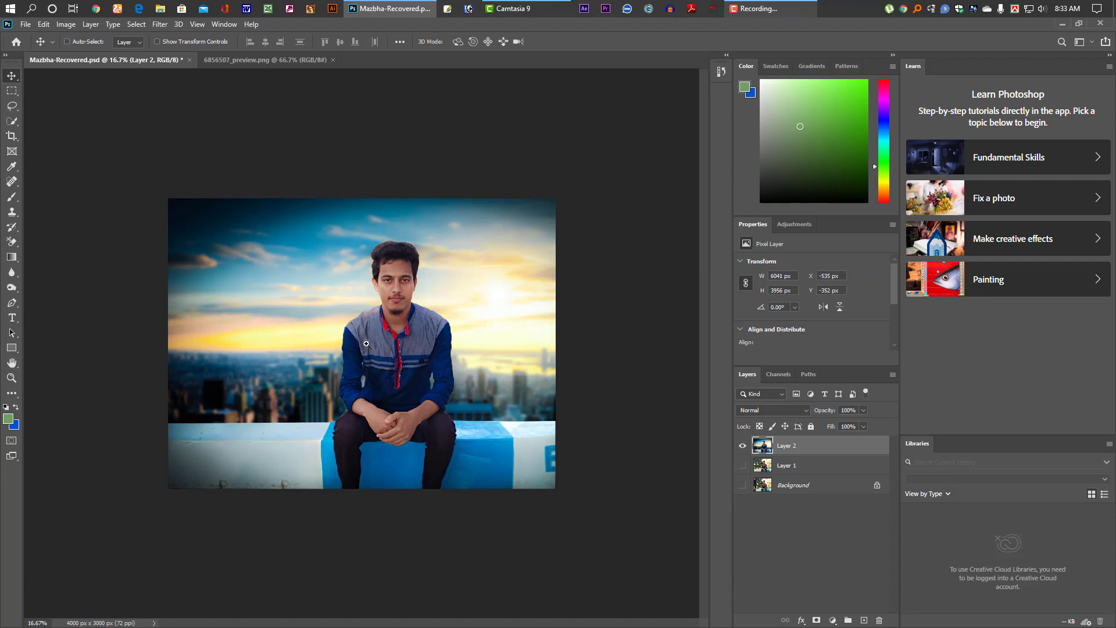
# Show Layer 1 and toggle Layer 2's visibility to compare the graded composite with the earlier photo.
pyautogui.click(366, 344)
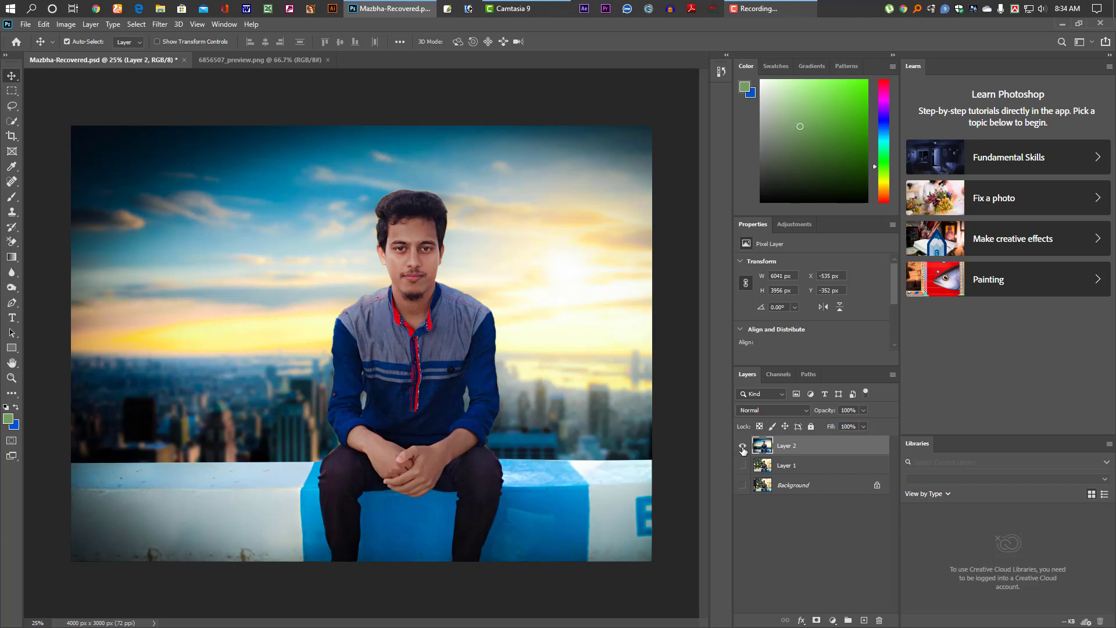
pyautogui.click(743, 446)
pyautogui.click(743, 466)
pyautogui.click(742, 445)
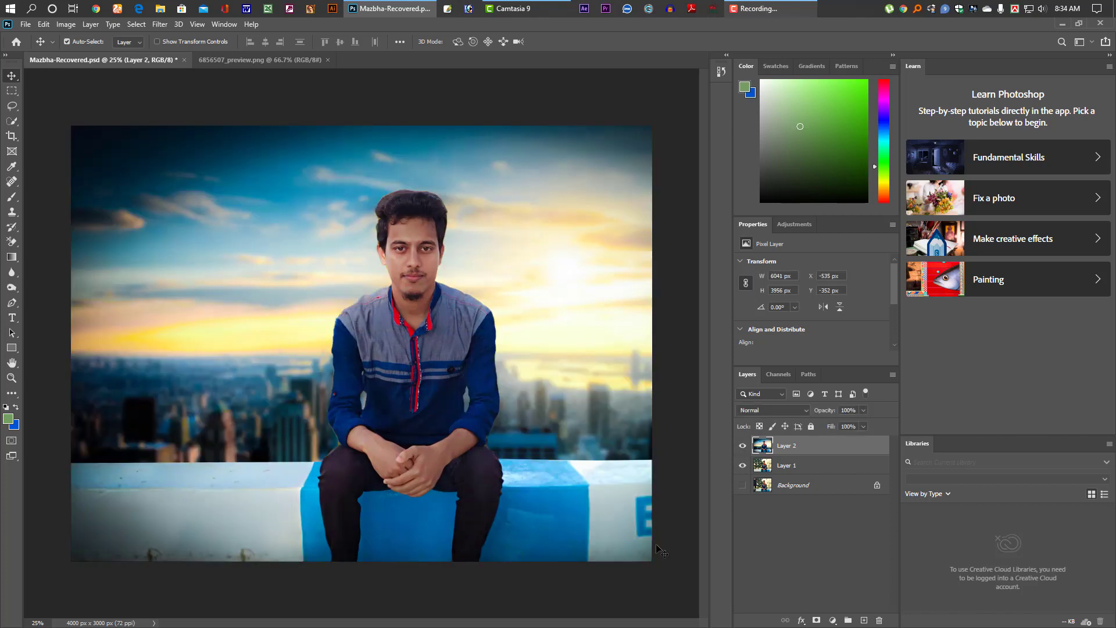